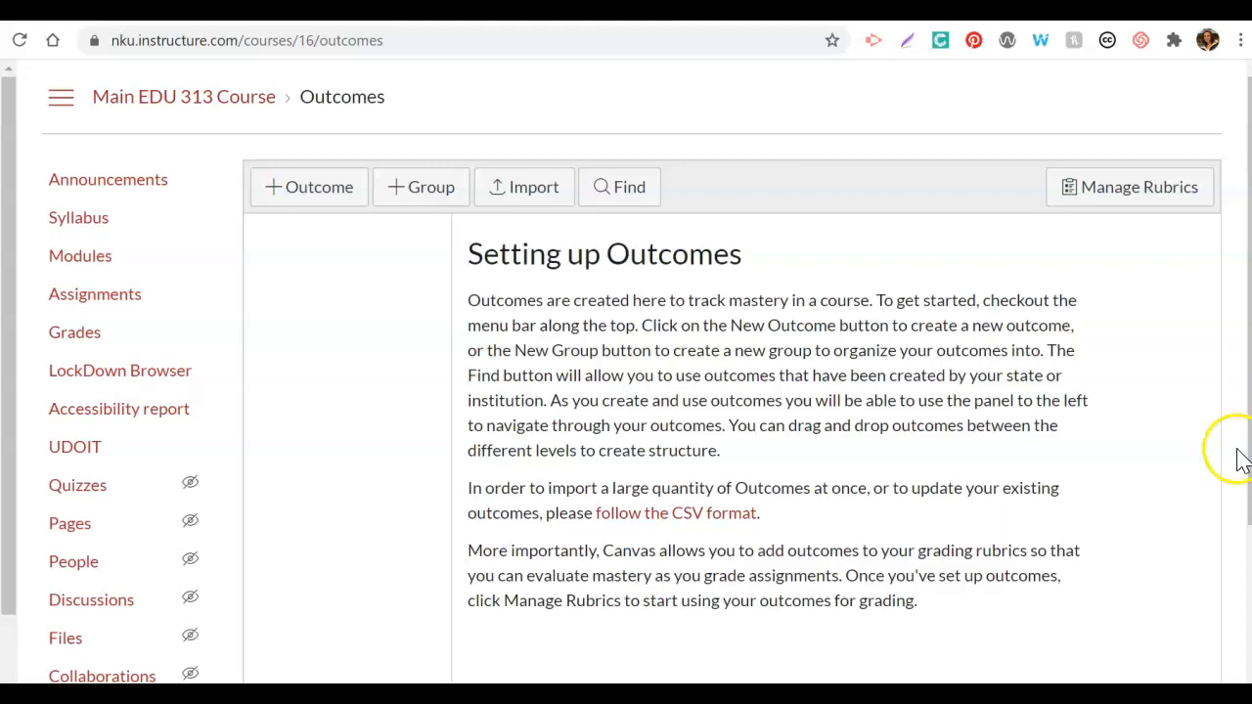
# Step: Open the rubric management page of the course from Outcomes
pyautogui.scroll(-2, 626, 372)
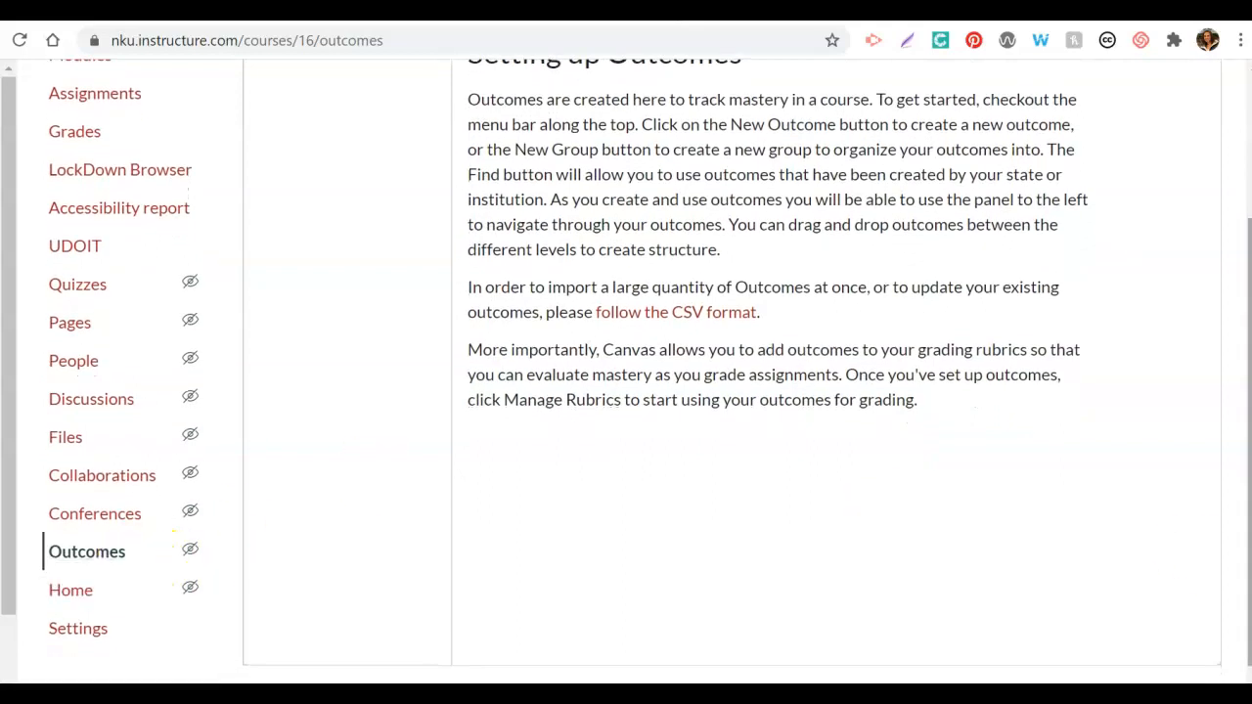
pyautogui.scroll(2, 1240, 313)
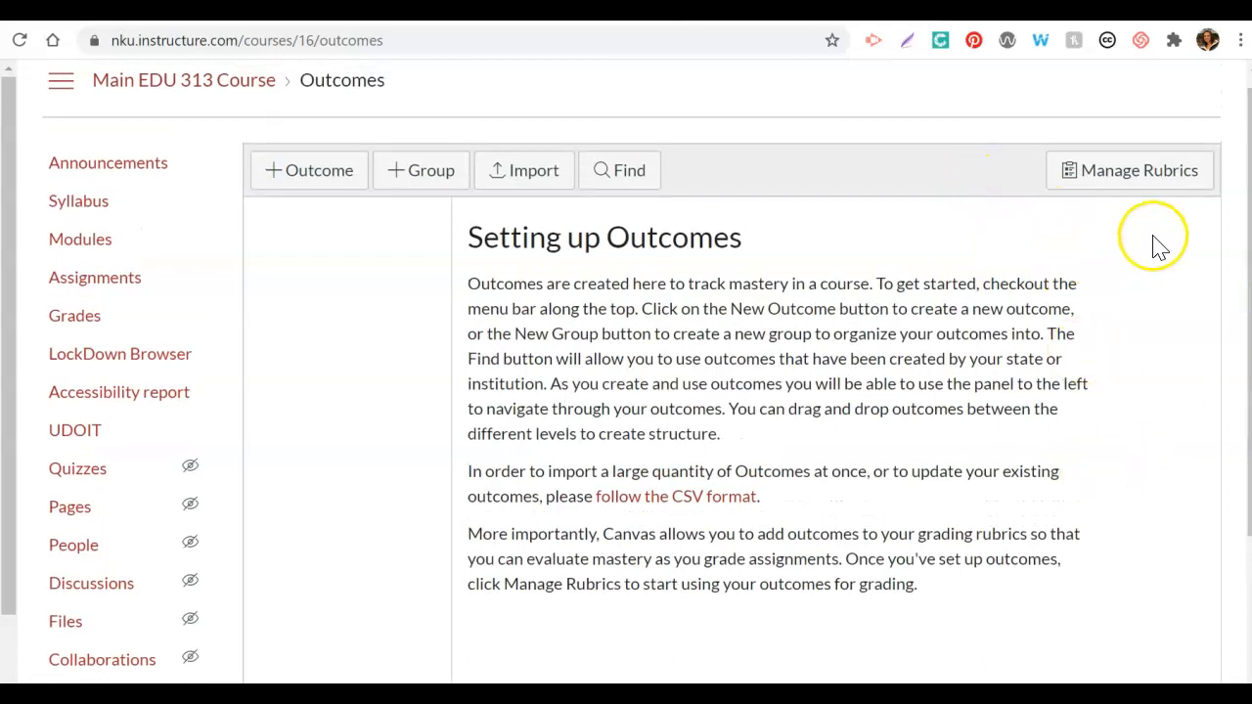
pyautogui.click(1144, 180)
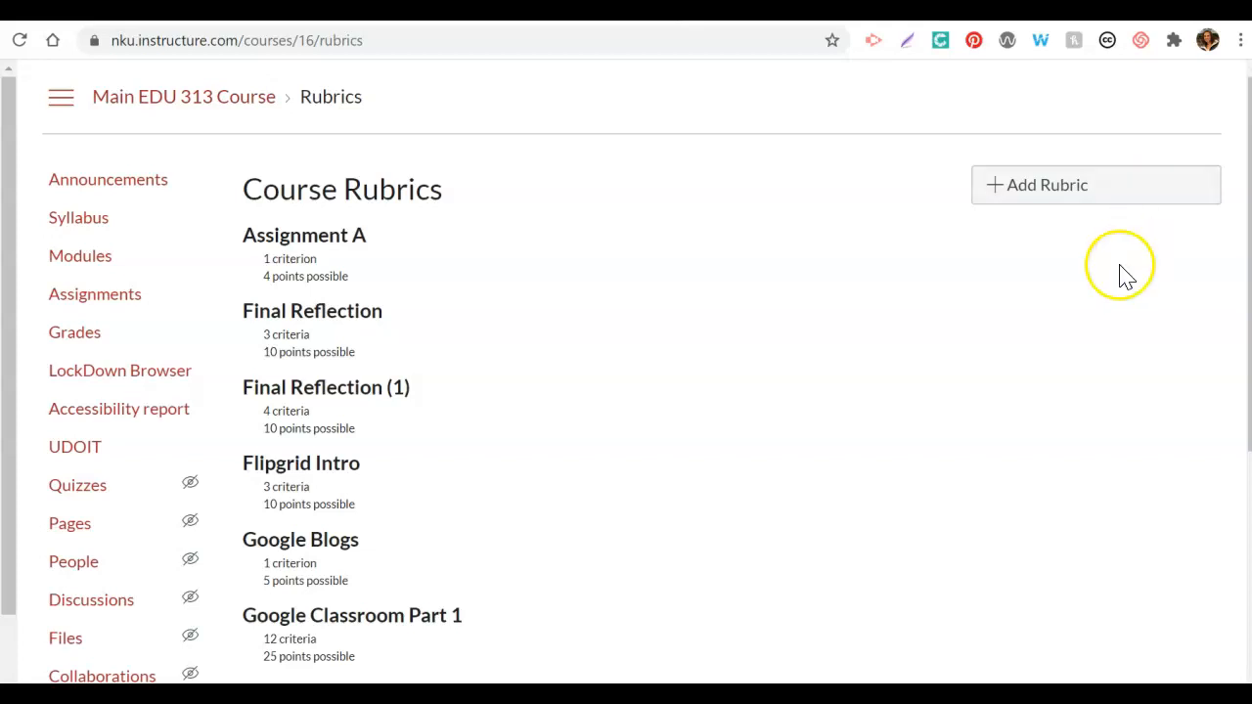
pyautogui.click(1048, 196)
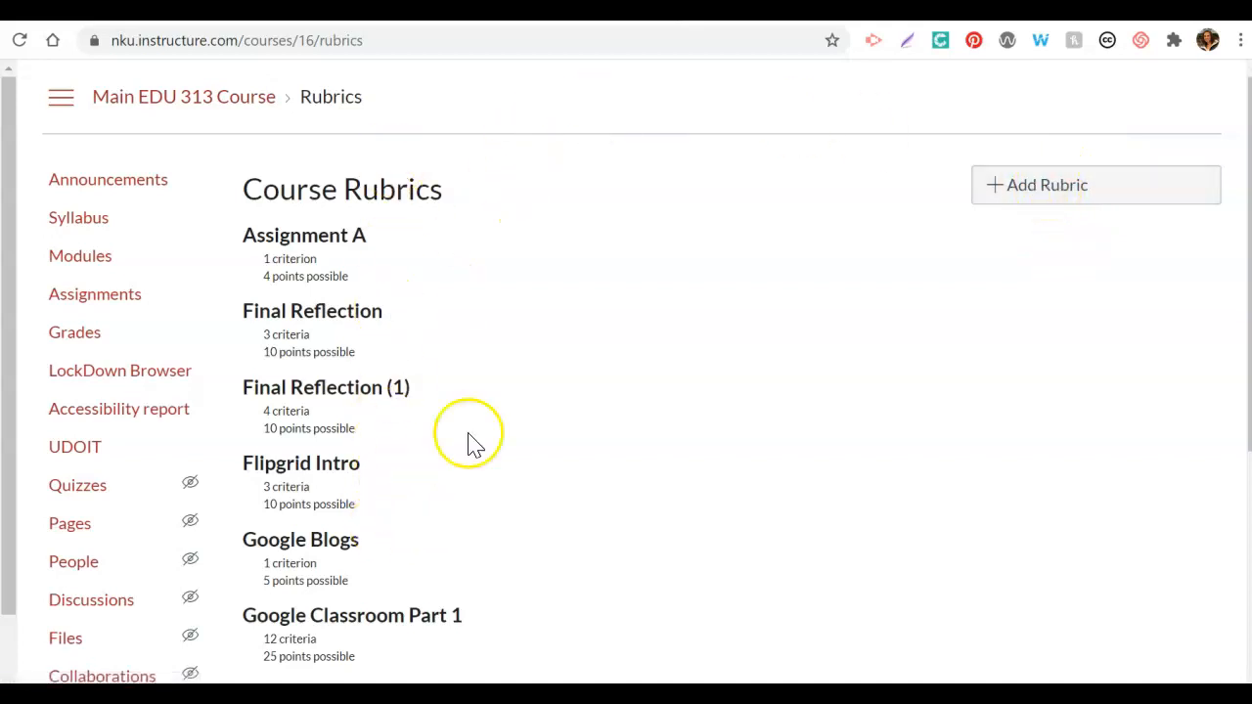
# Step: Examine the criteria and points of the existing "Final Reflection (1)" rubric and return to the course rubrics list
pyautogui.scroll(-2, 645, 376)
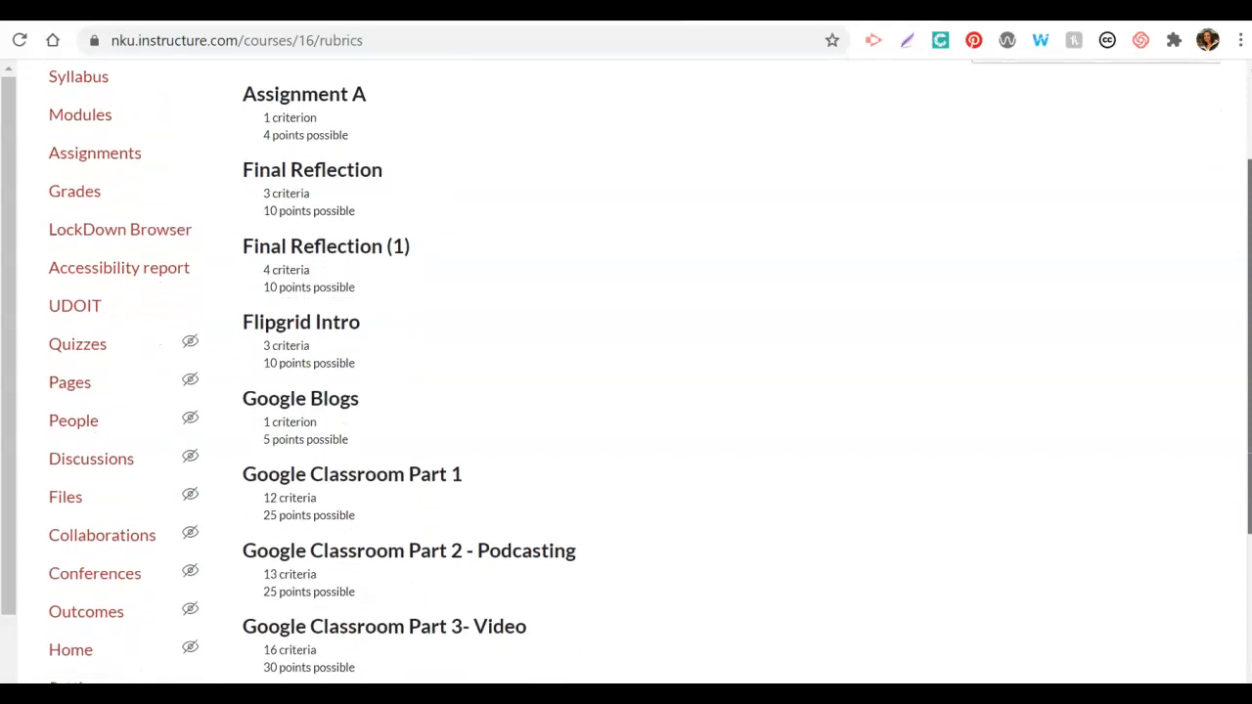
pyautogui.scroll(1, 1243, 265)
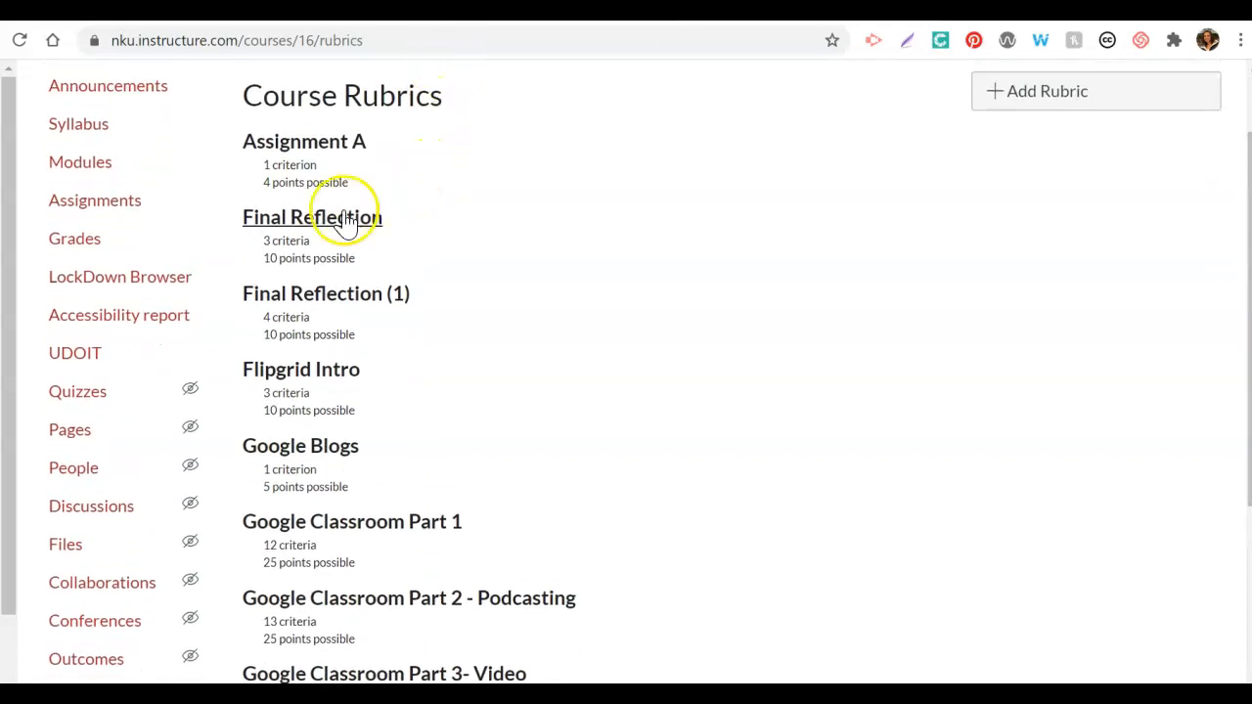
pyautogui.click(333, 307)
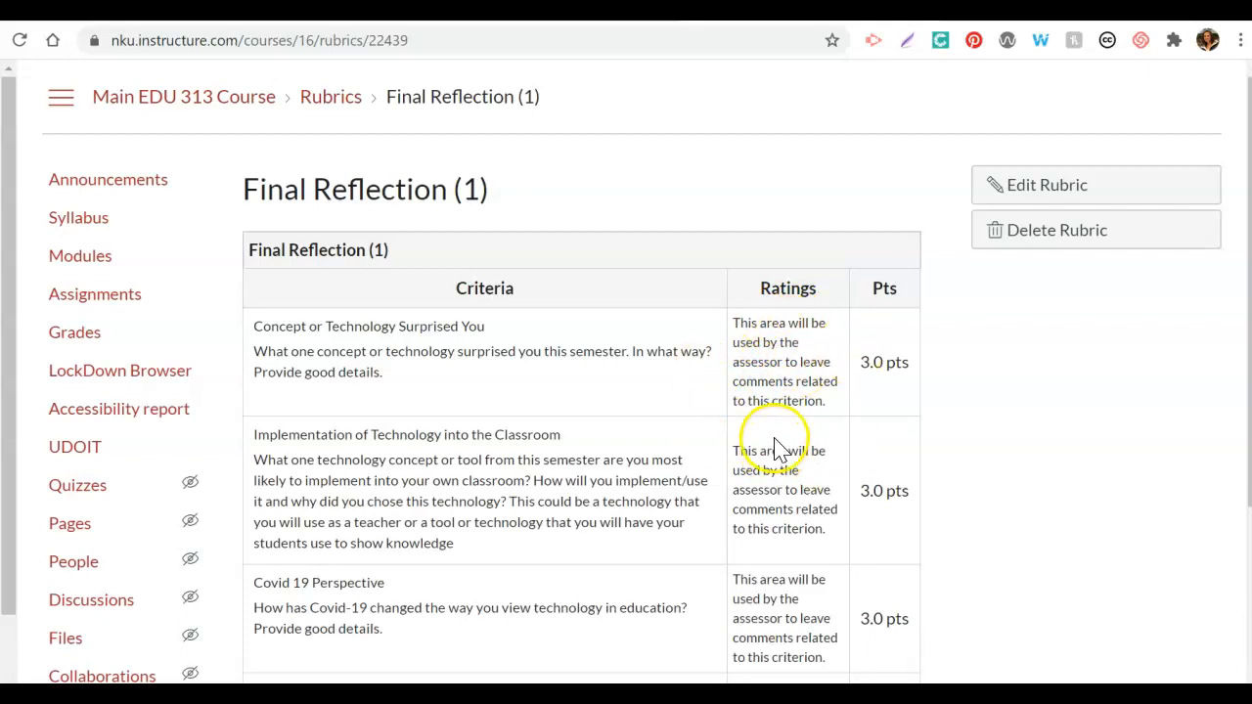
pyautogui.scroll(-3, 625, 371)
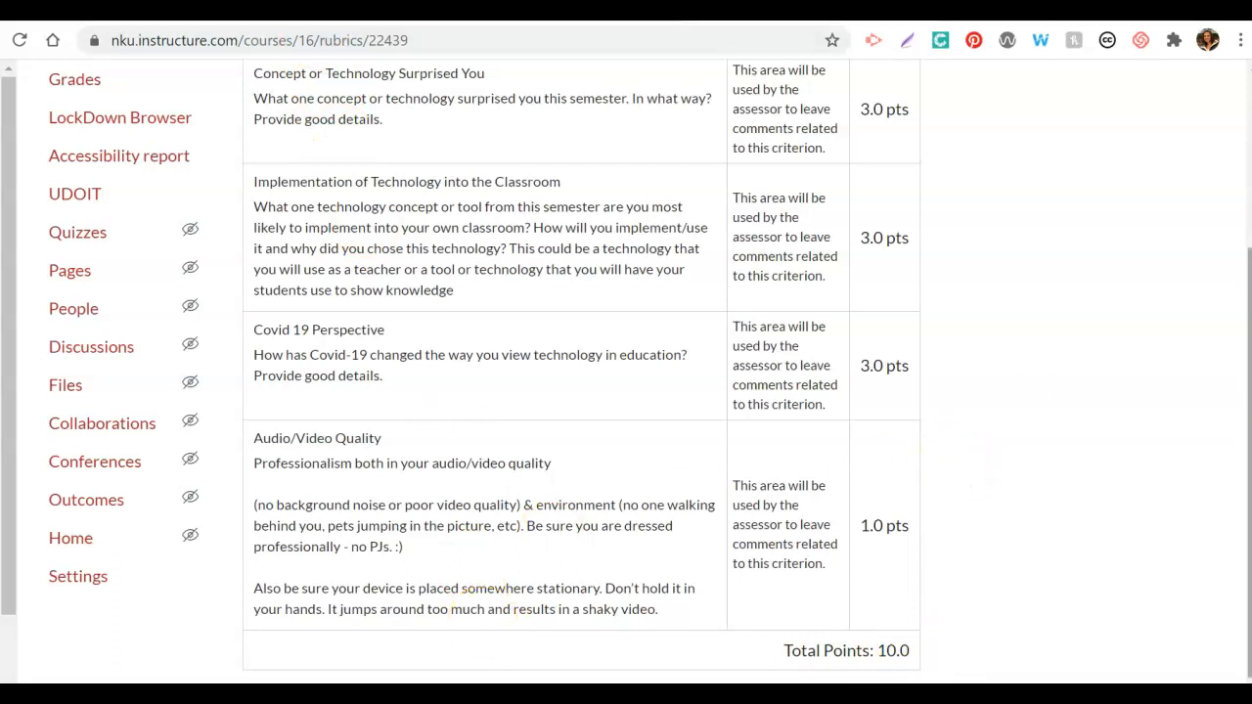
pyautogui.scroll(3, 1230, 229)
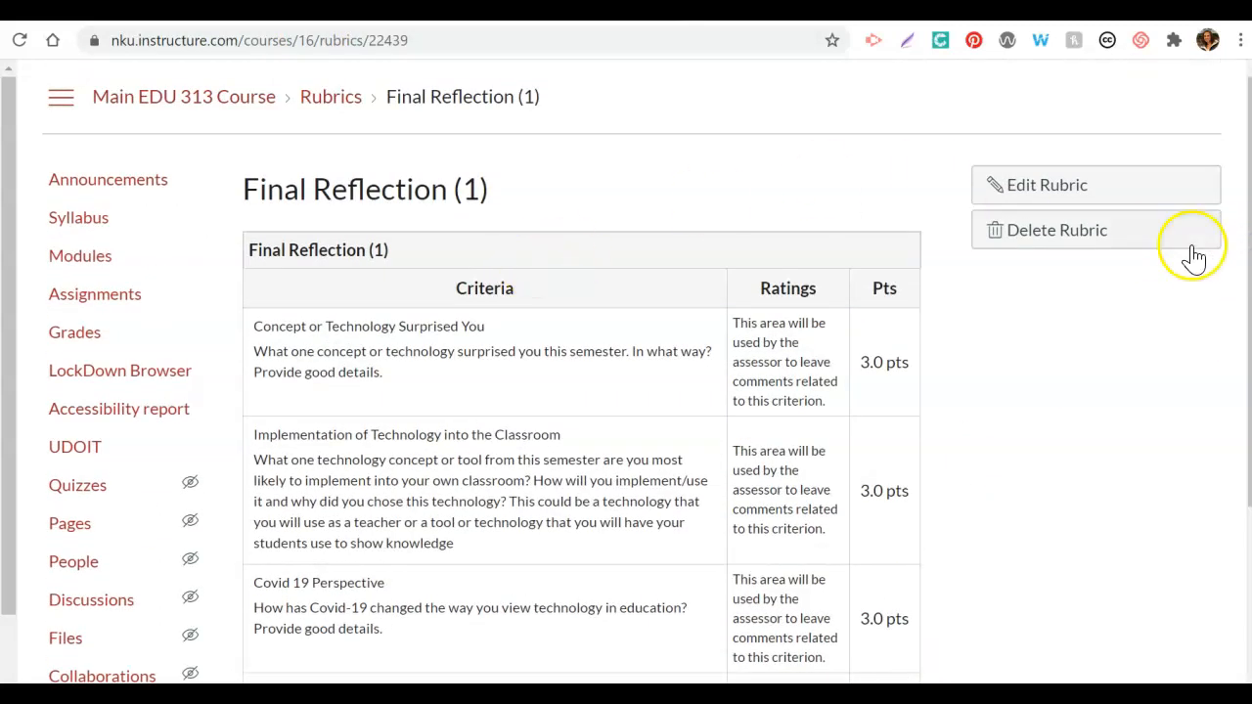
pyautogui.click(329, 103)
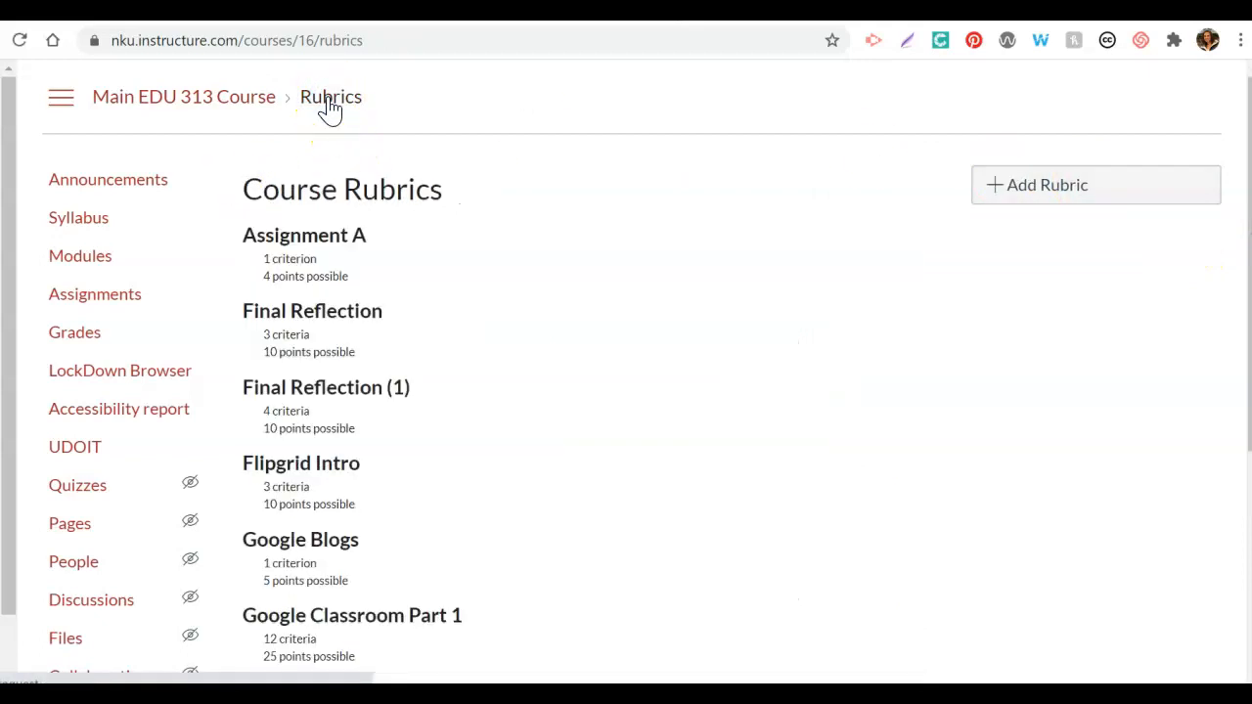
# Step: Add a new course rubric and title it "Example Tutorial Rubric"
pyautogui.click(715, 362)
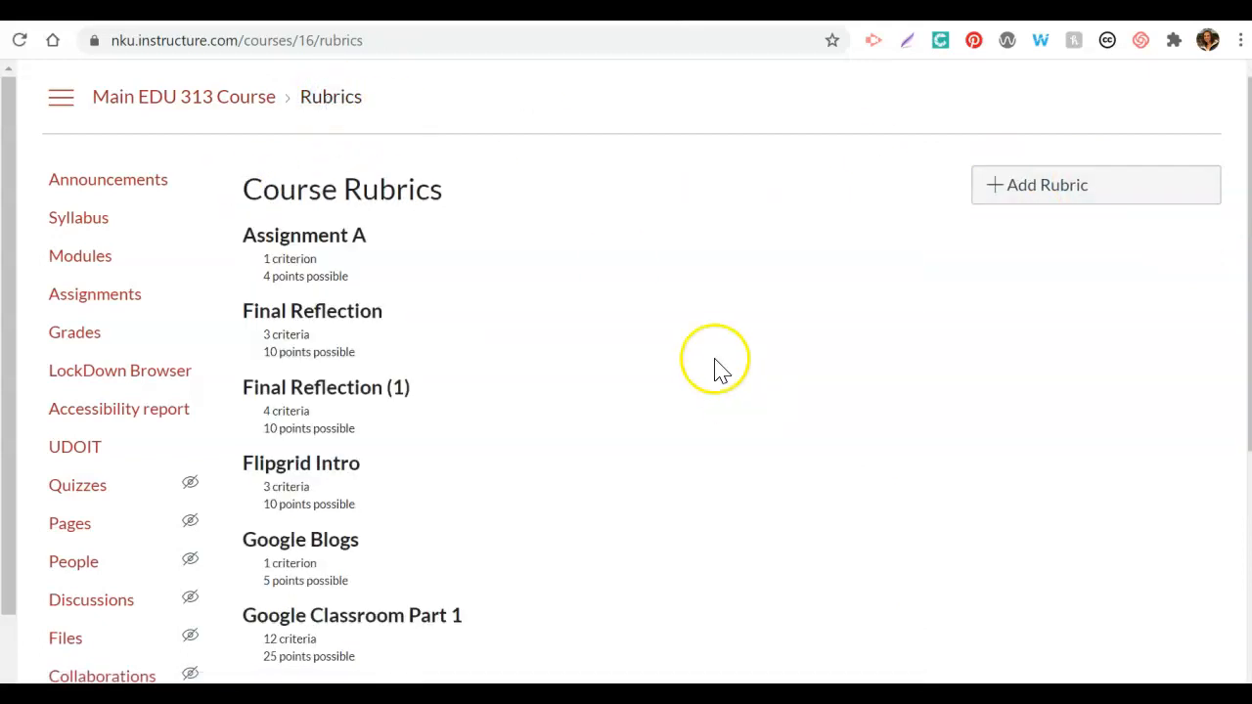
pyautogui.click(1020, 191)
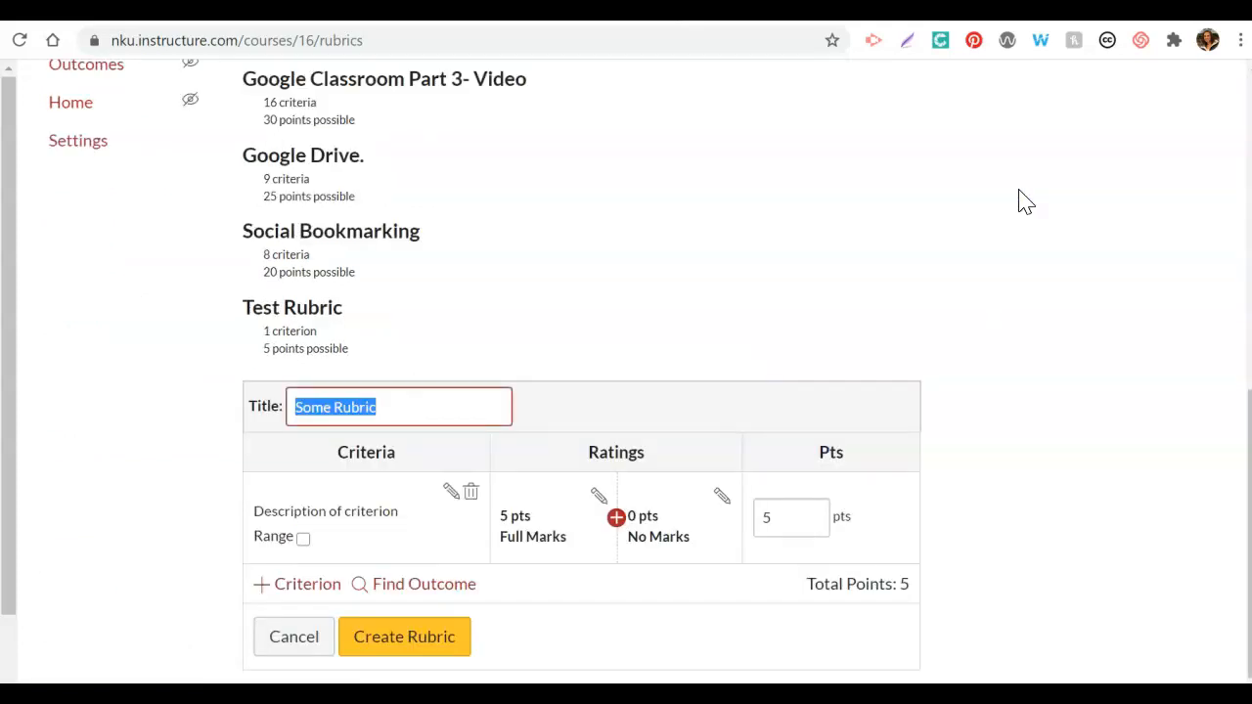
pyautogui.write('Example Ru')
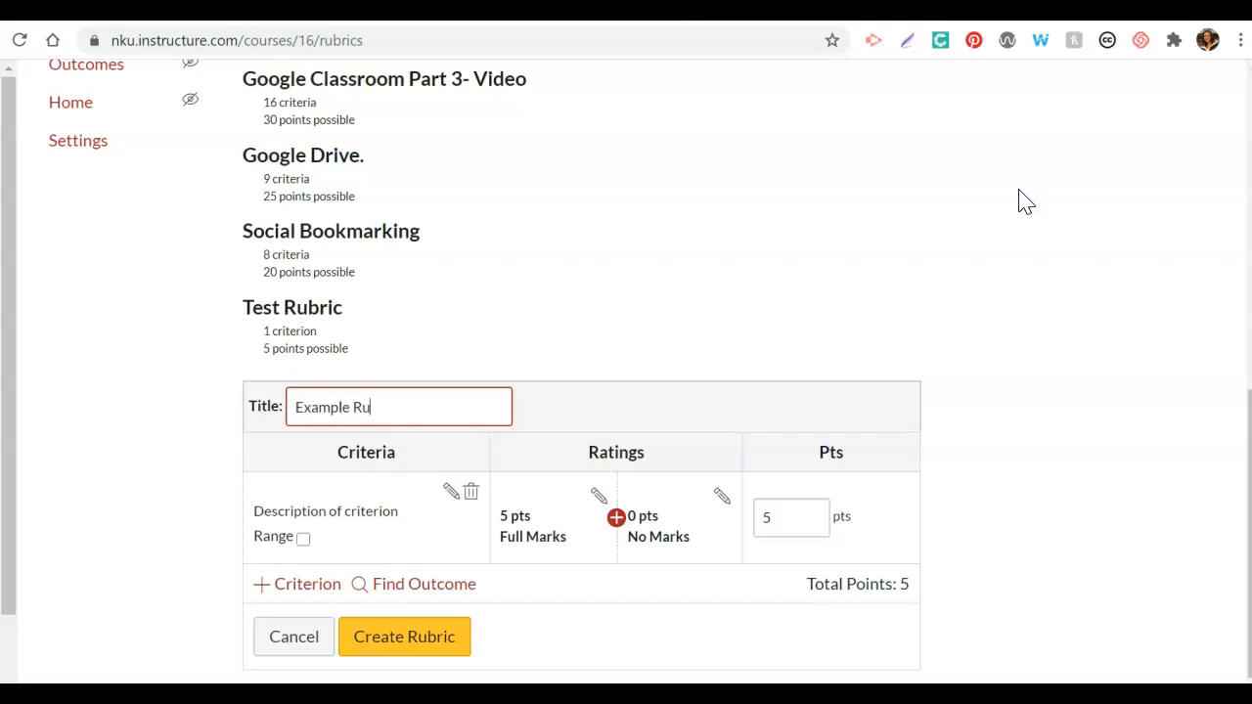
pyautogui.press('BackSpace')
pyautogui.press('BackSpace')
pyautogui.write('Tu')
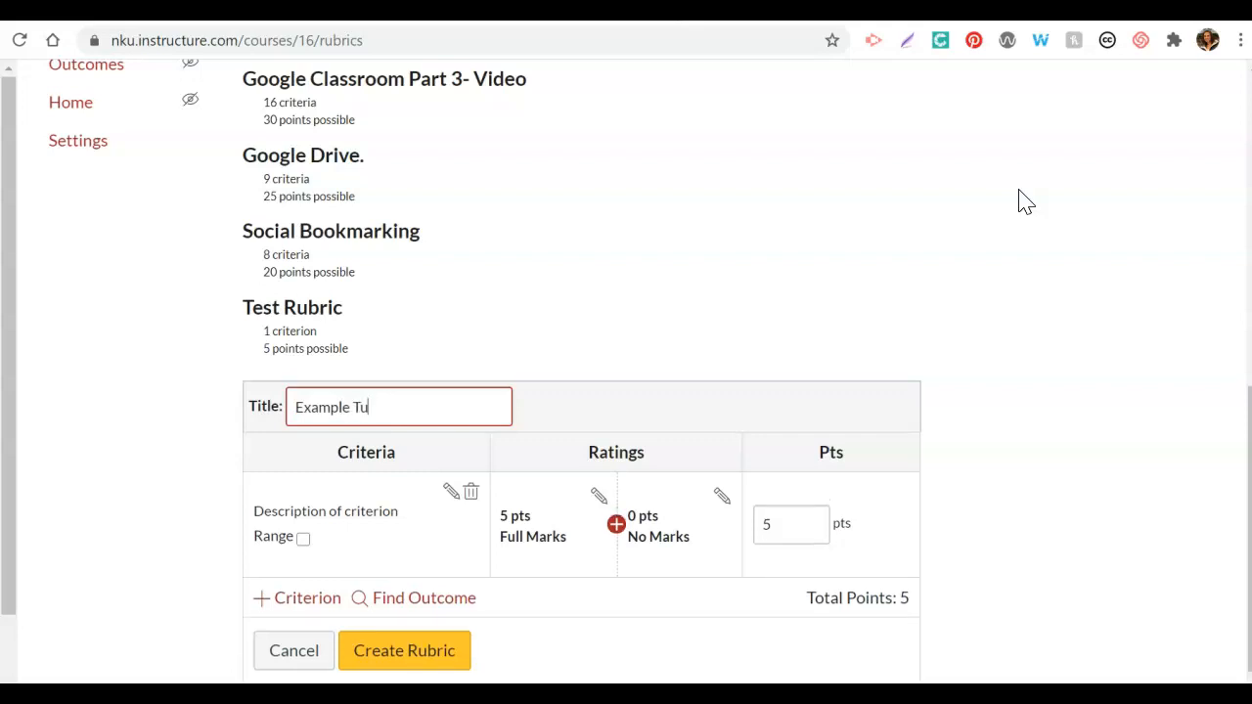
pyautogui.write('torial Rubric')
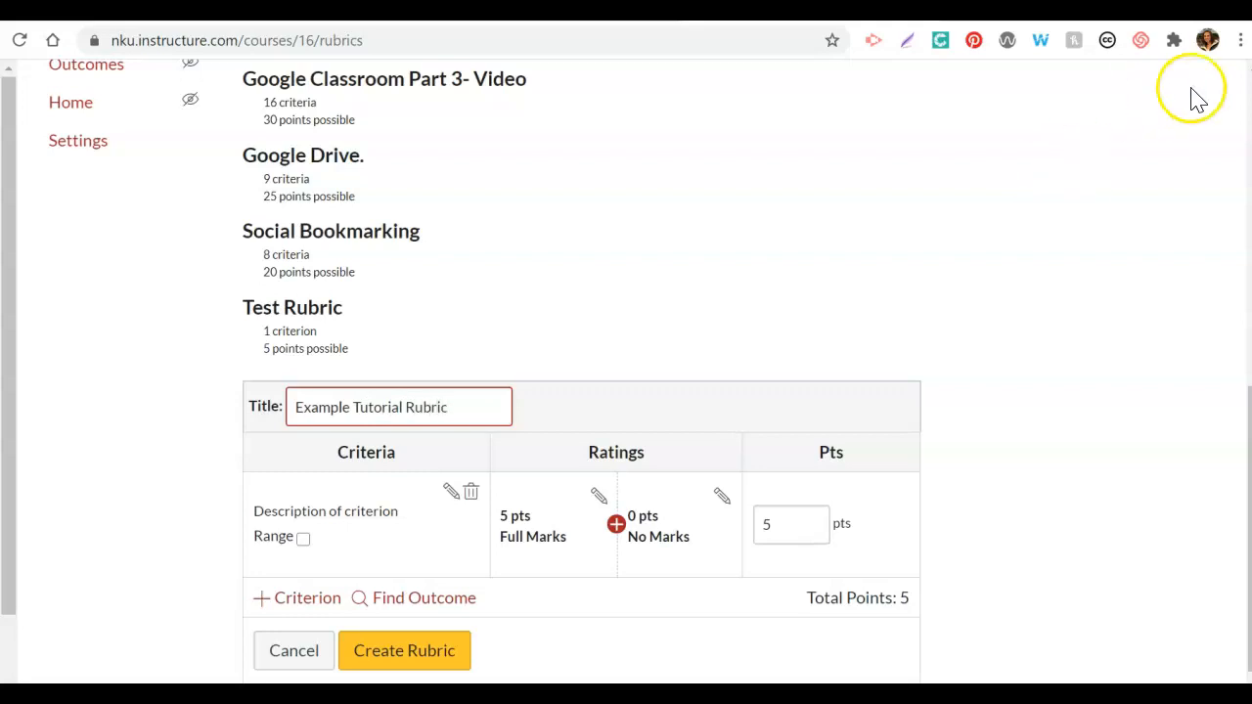
# Step: Examine the short and long description fields of the new rubric's first criterion and leave its editor without saving
pyautogui.moveTo(1249, 440); pyautogui.dragTo(1249, 448)
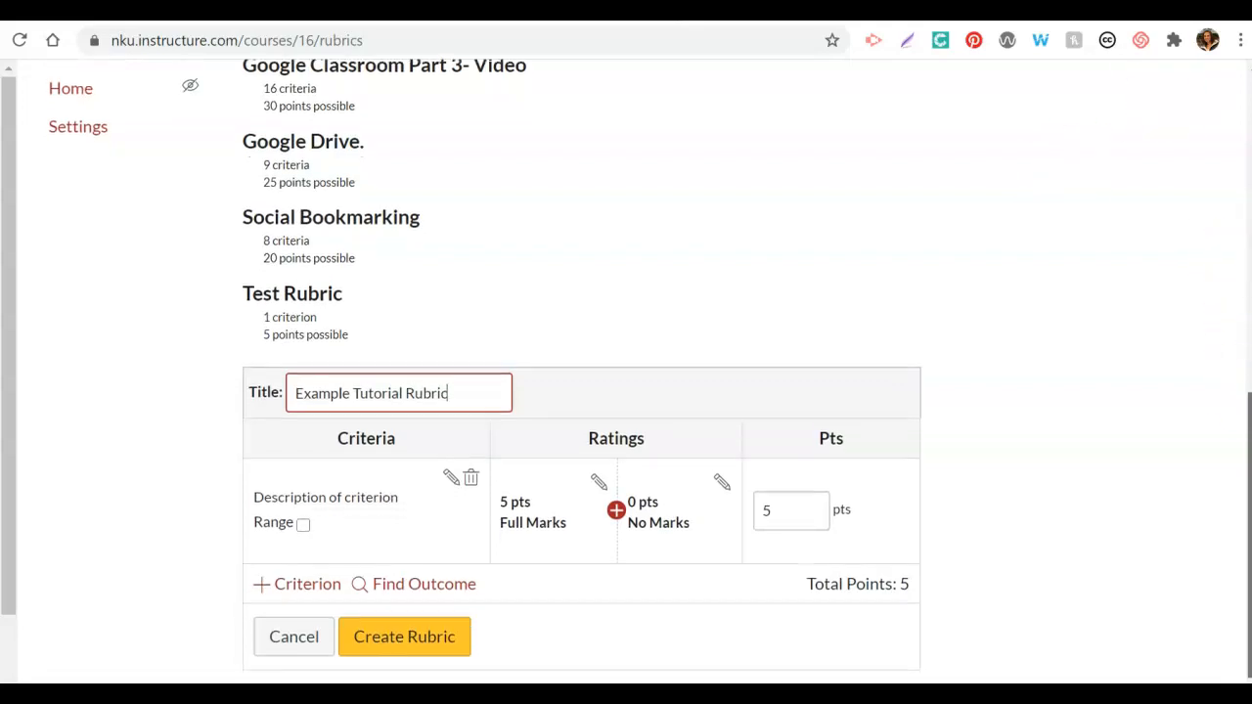
pyautogui.click(449, 484)
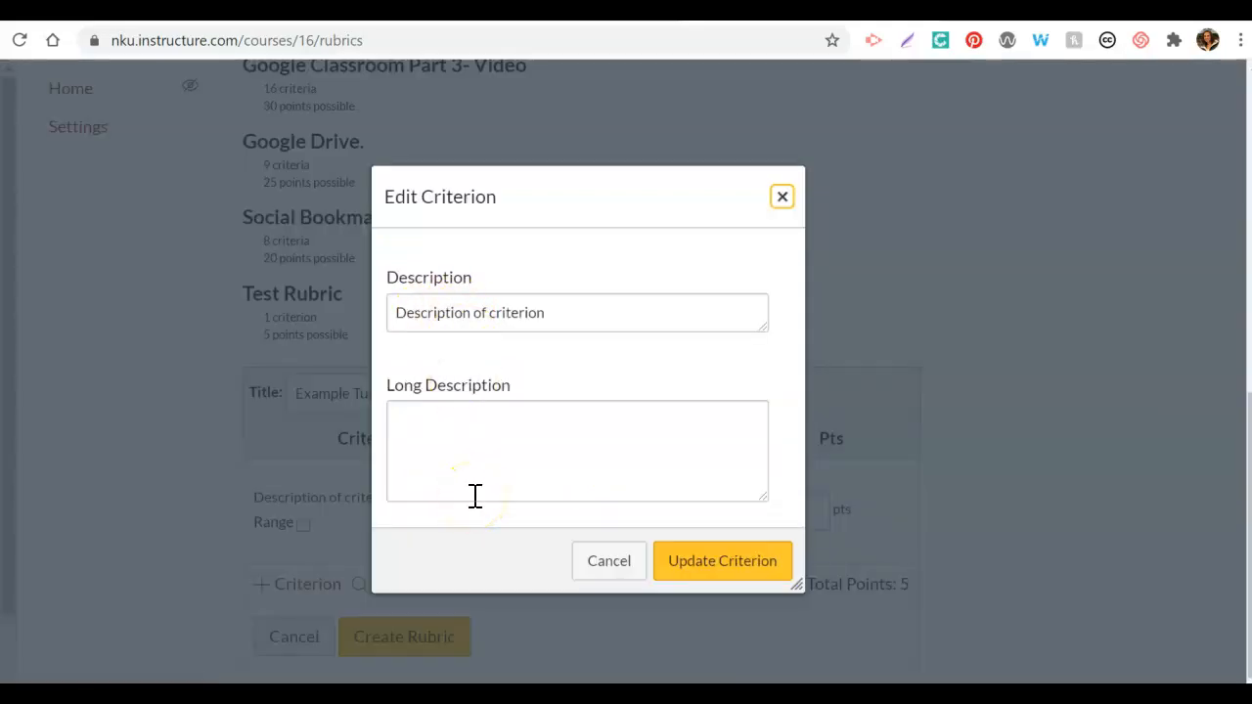
pyautogui.click(510, 467)
pyautogui.click(496, 445)
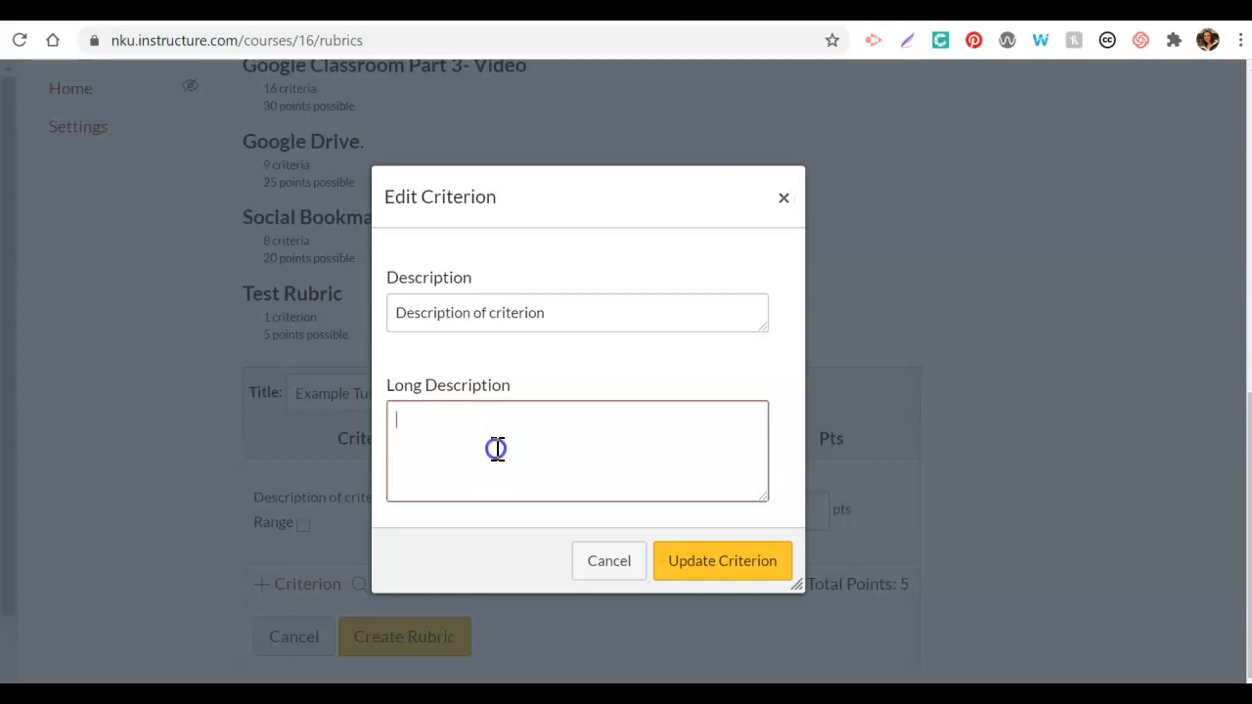
pyautogui.click(469, 292)
pyautogui.click(437, 447)
pyautogui.click(564, 451)
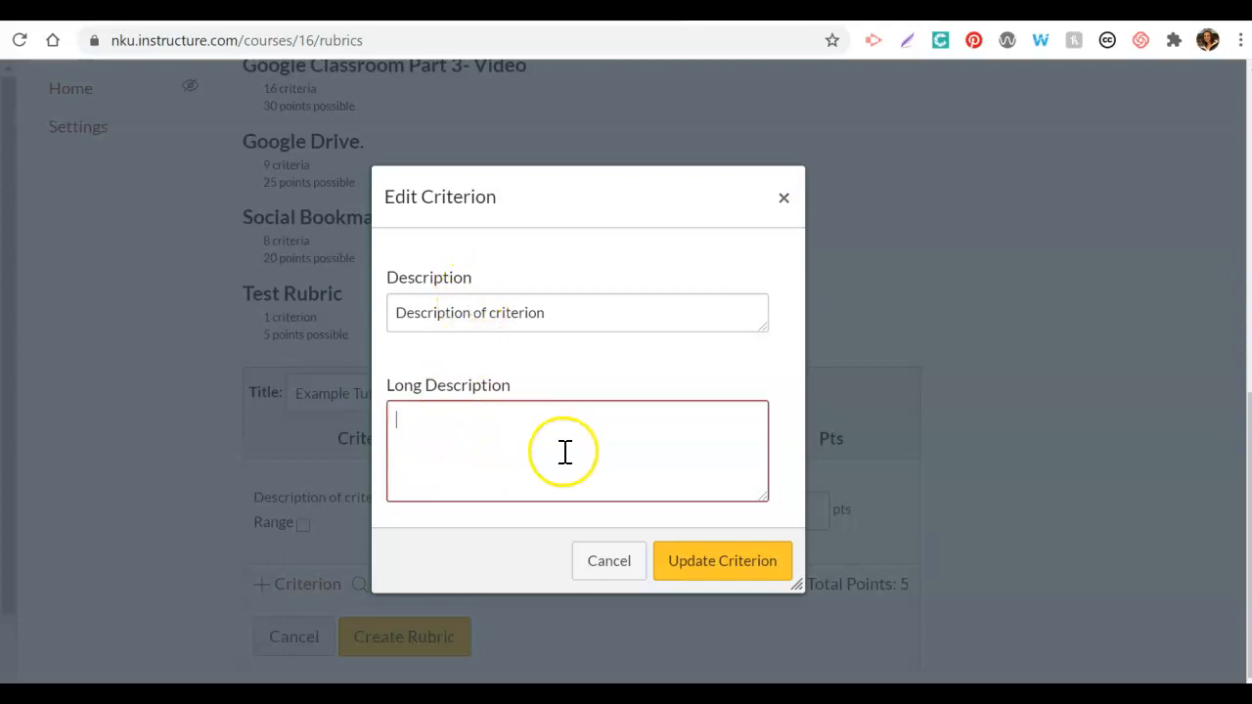
pyautogui.click(489, 313)
pyautogui.click(604, 568)
pyautogui.click(303, 524)
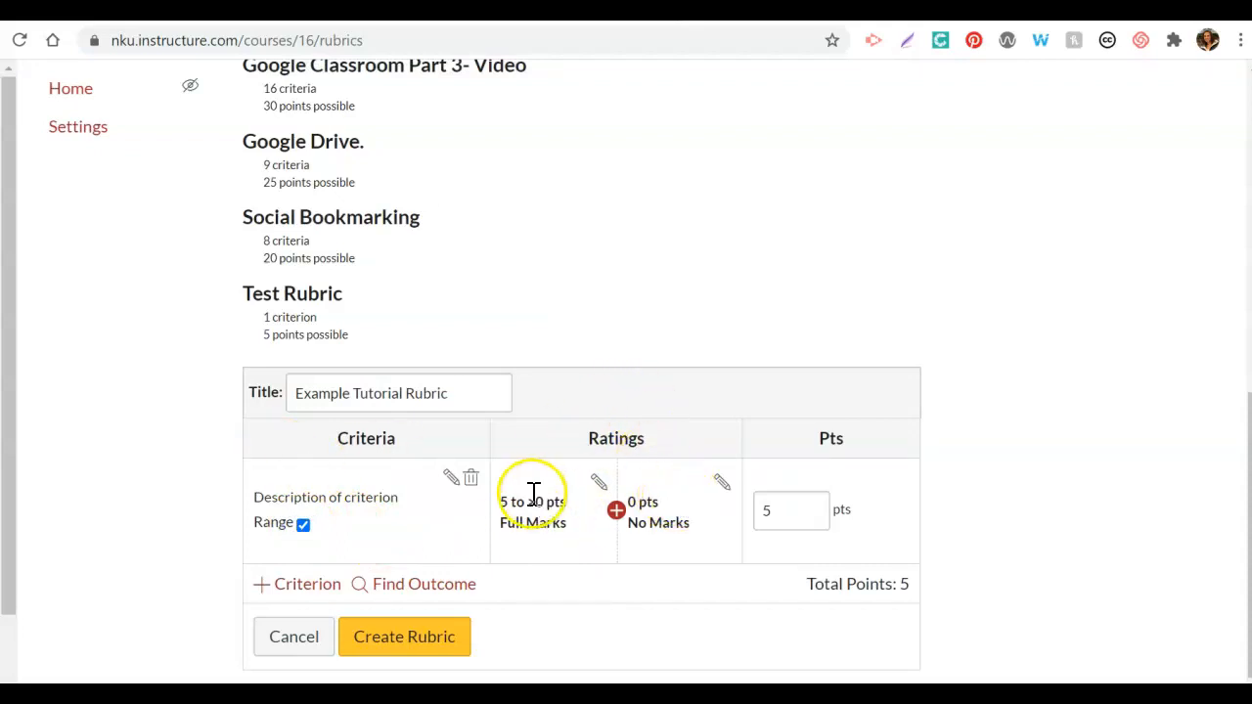
pyautogui.click(302, 526)
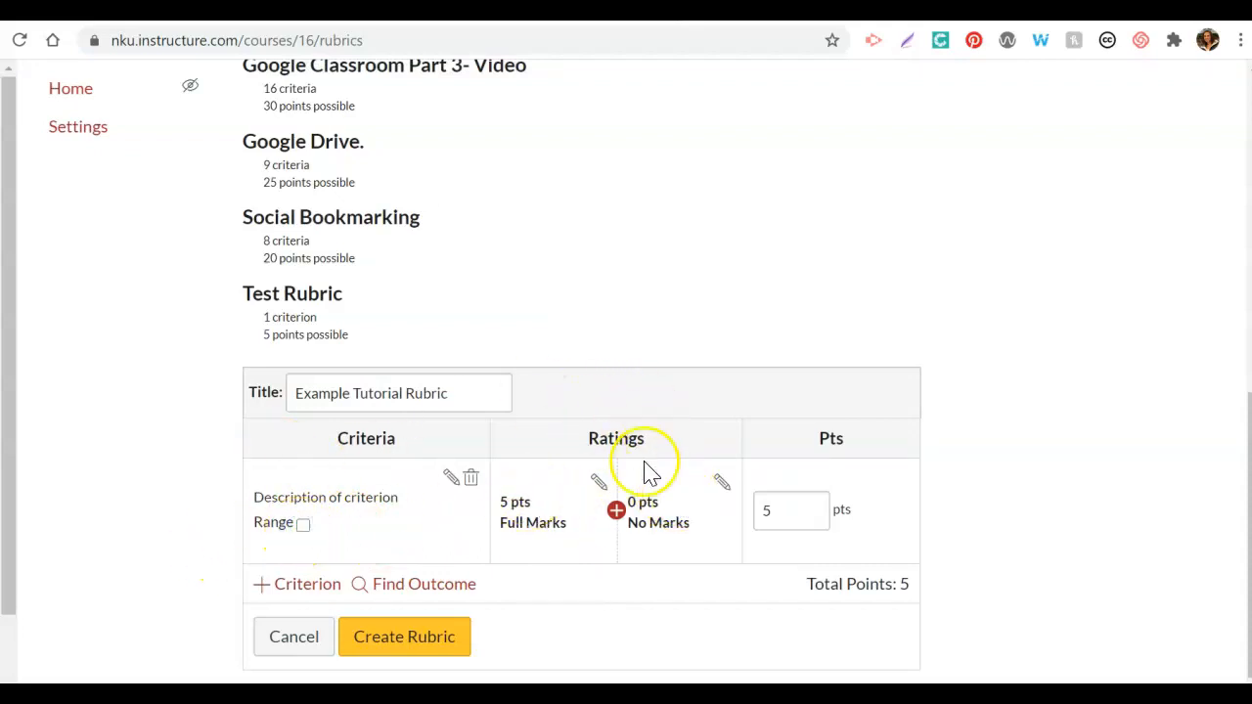
pyautogui.click(599, 485)
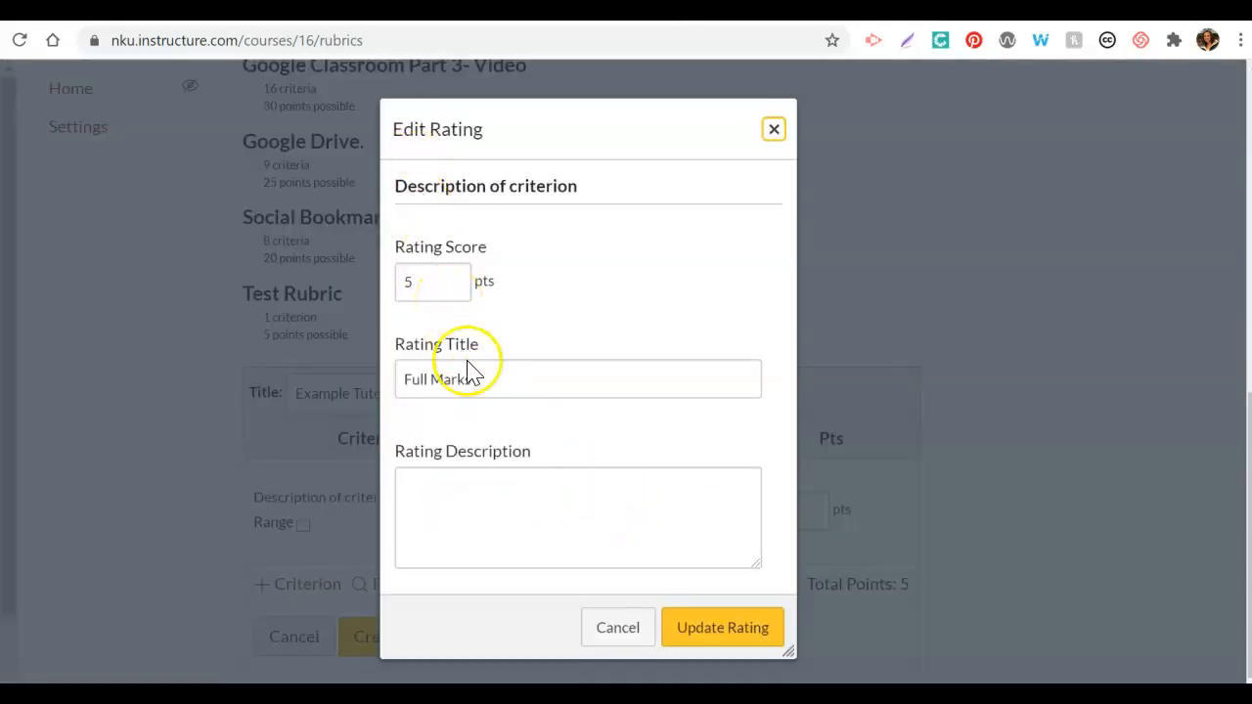
pyautogui.click(619, 628)
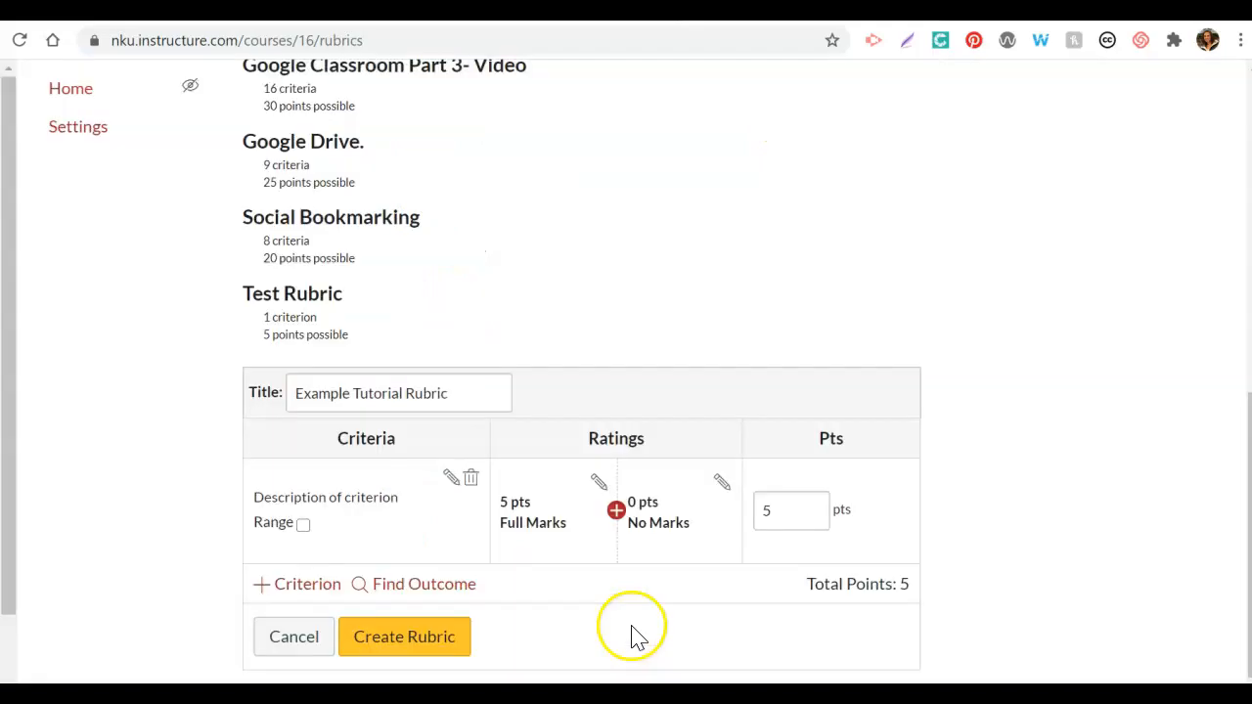
pyautogui.click(616, 510)
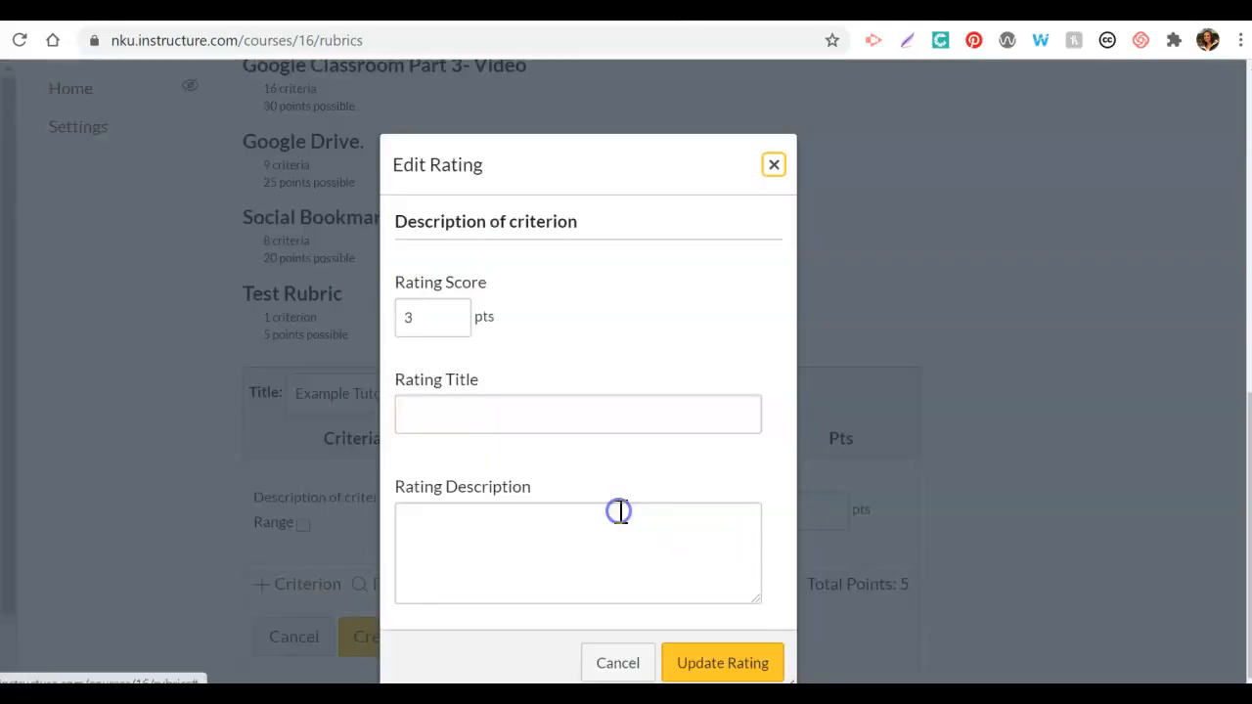
pyautogui.click(624, 667)
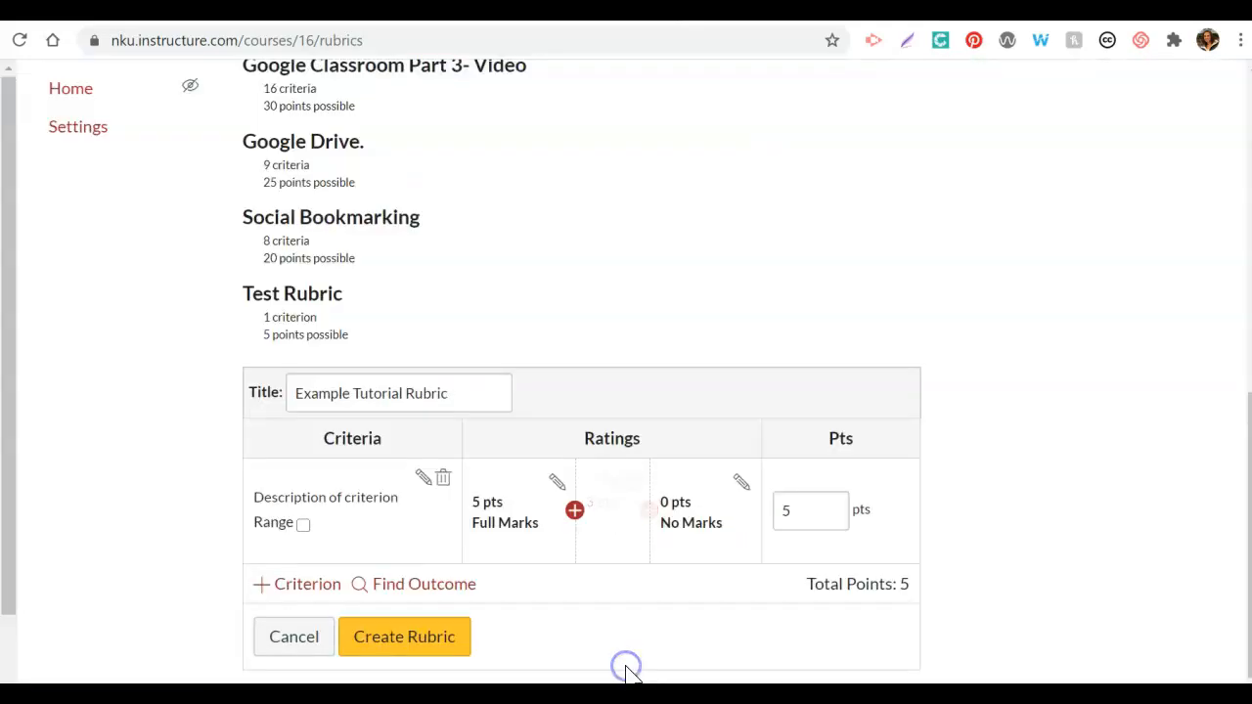
# Step: Add a 3-point rating between Full Marks and No Marks, titled "This gives info about a score of 3"
pyautogui.click(614, 509)
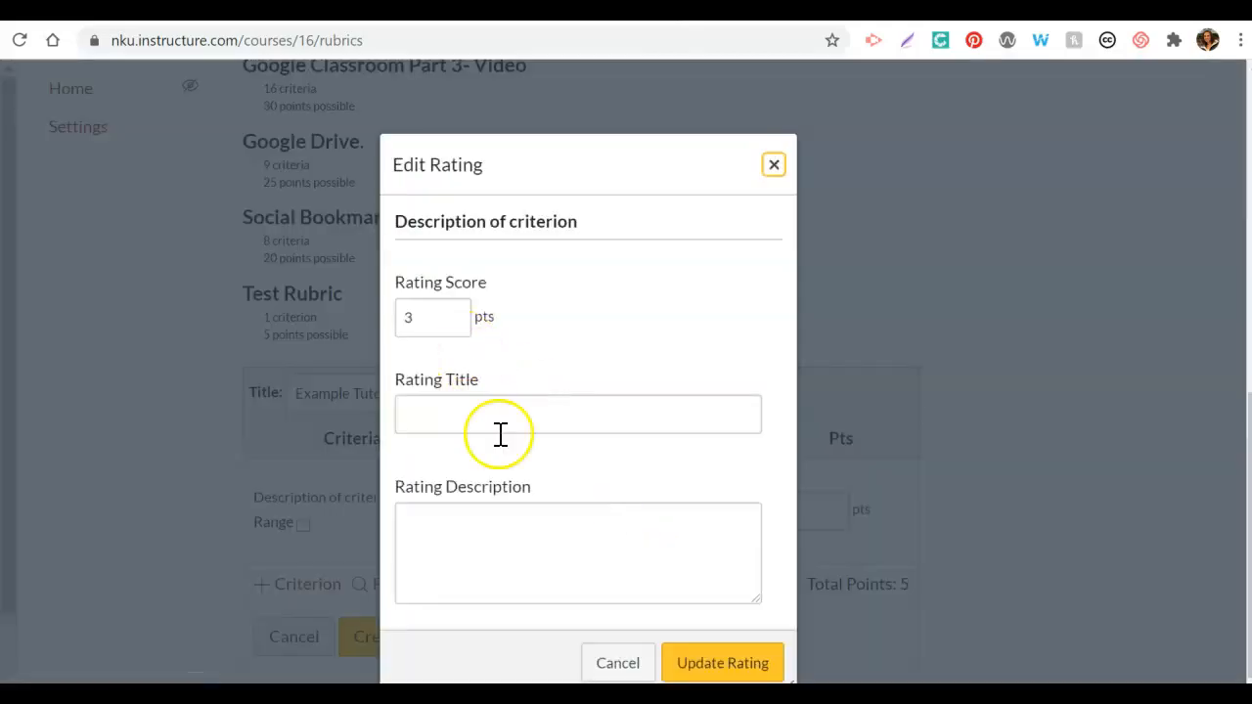
pyautogui.click(734, 659)
pyautogui.click(566, 414)
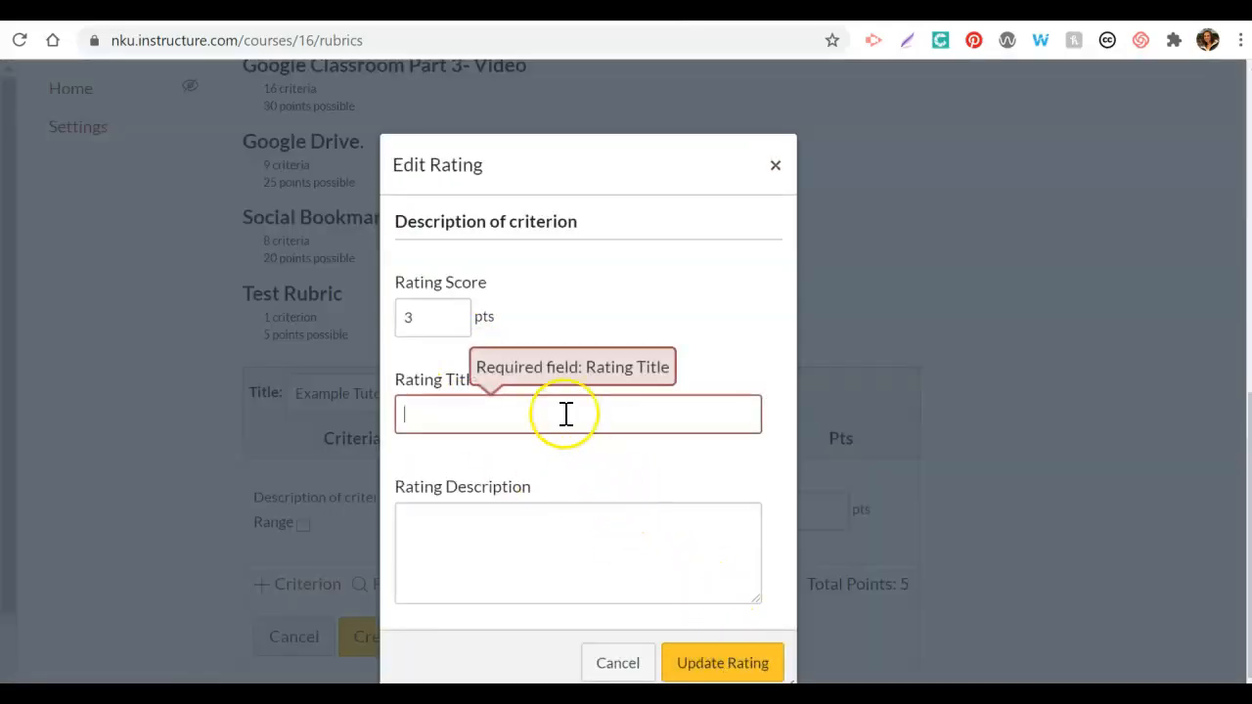
pyautogui.write('This')
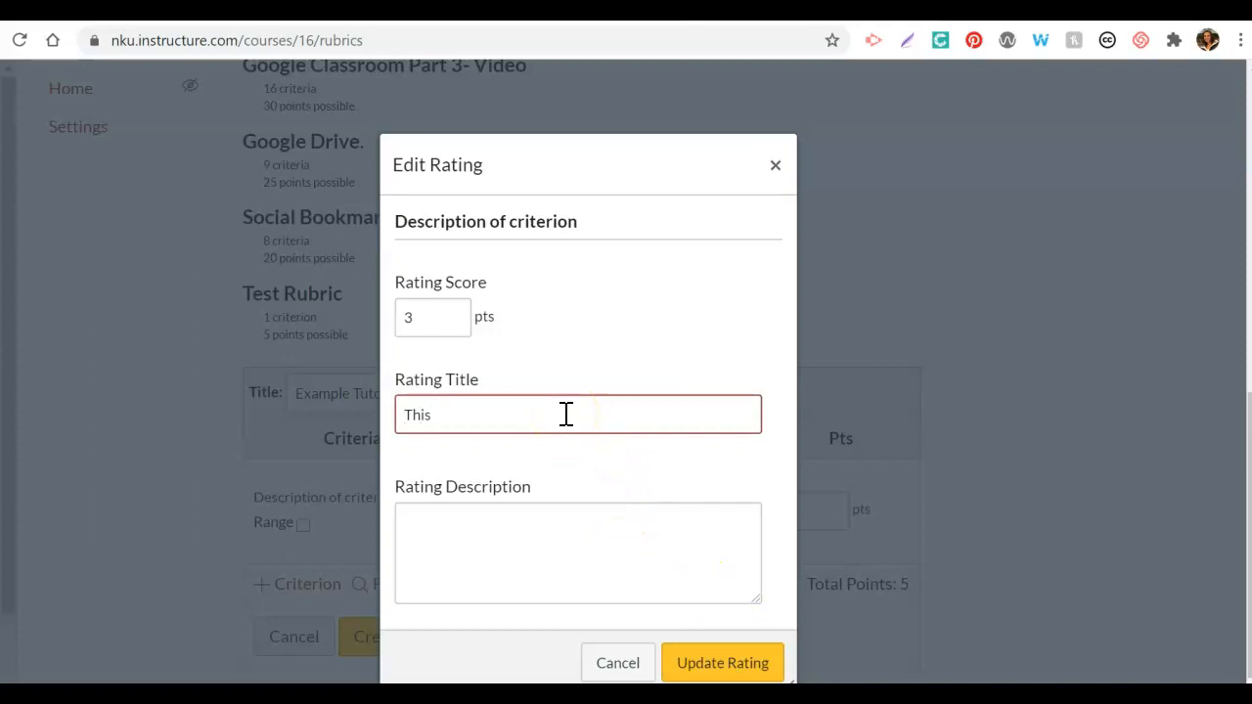
pyautogui.write(' gives infor about')
pyautogui.press('BackSpace')
pyautogui.press('BackSpace')
pyautogui.write('abbout a 3')
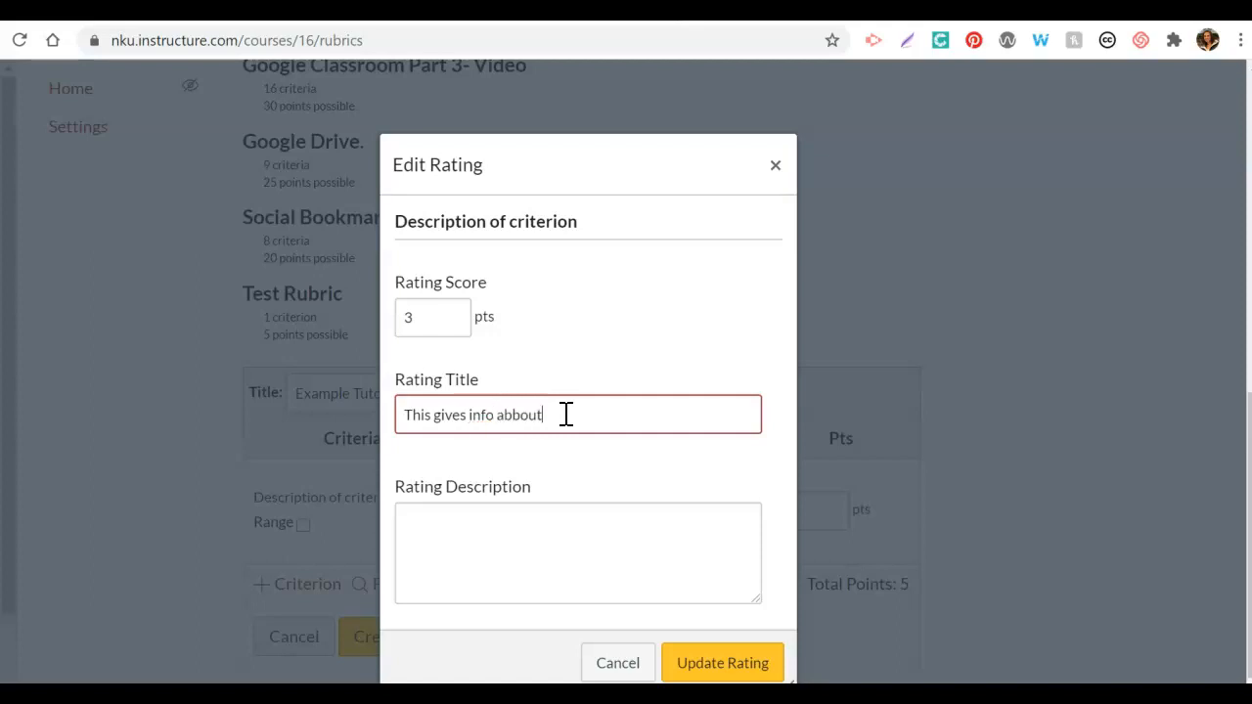
pyautogui.press('BackSpace')
pyautogui.press('BackSpace')
pyautogui.write('out a score of 3')
pyautogui.click(706, 662)
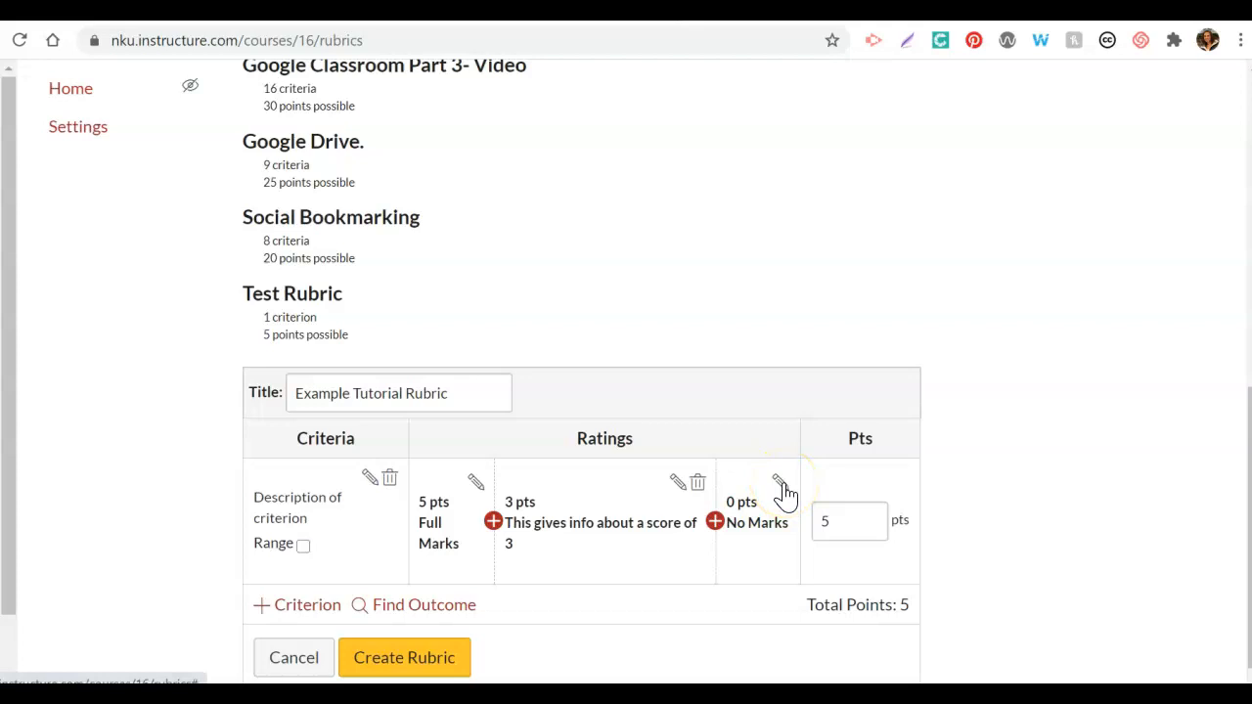
# Step: Add a second criterion to the rubric with the description "Criteria 2" and the long description "Further details"
pyautogui.click(848, 524)
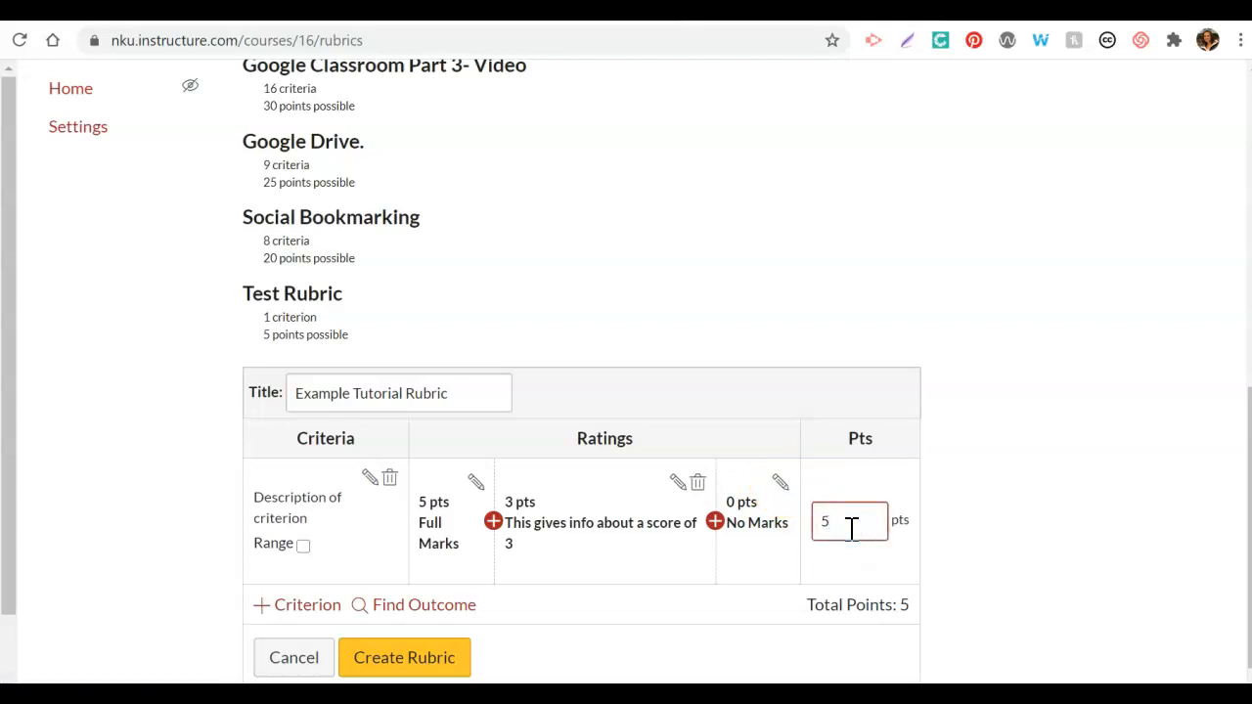
pyautogui.click(314, 607)
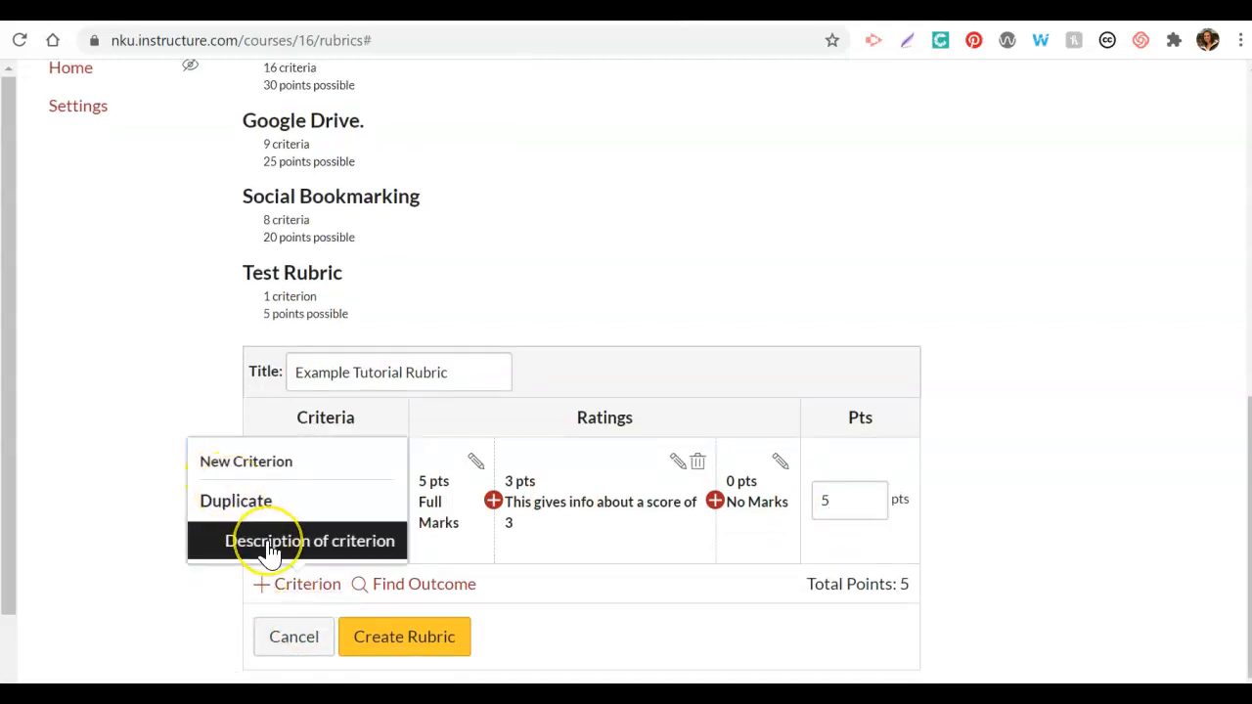
pyautogui.click(261, 456)
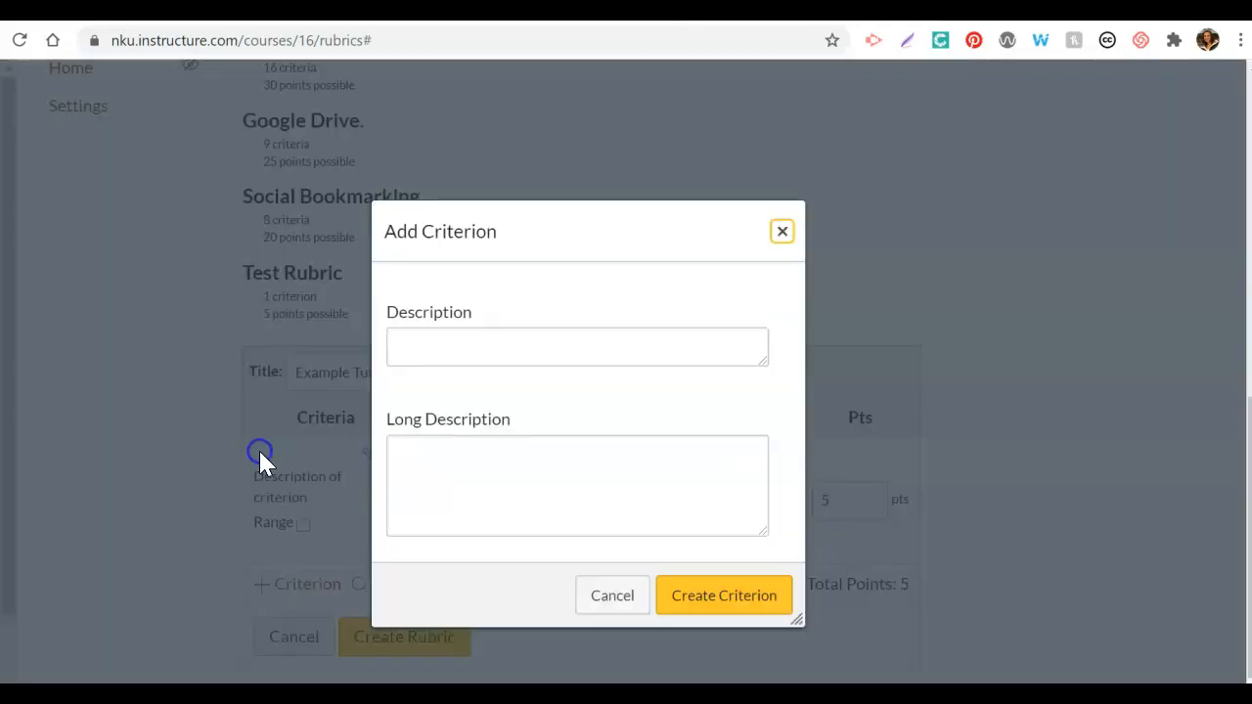
pyautogui.click(425, 354)
pyautogui.write('Criteria 2')
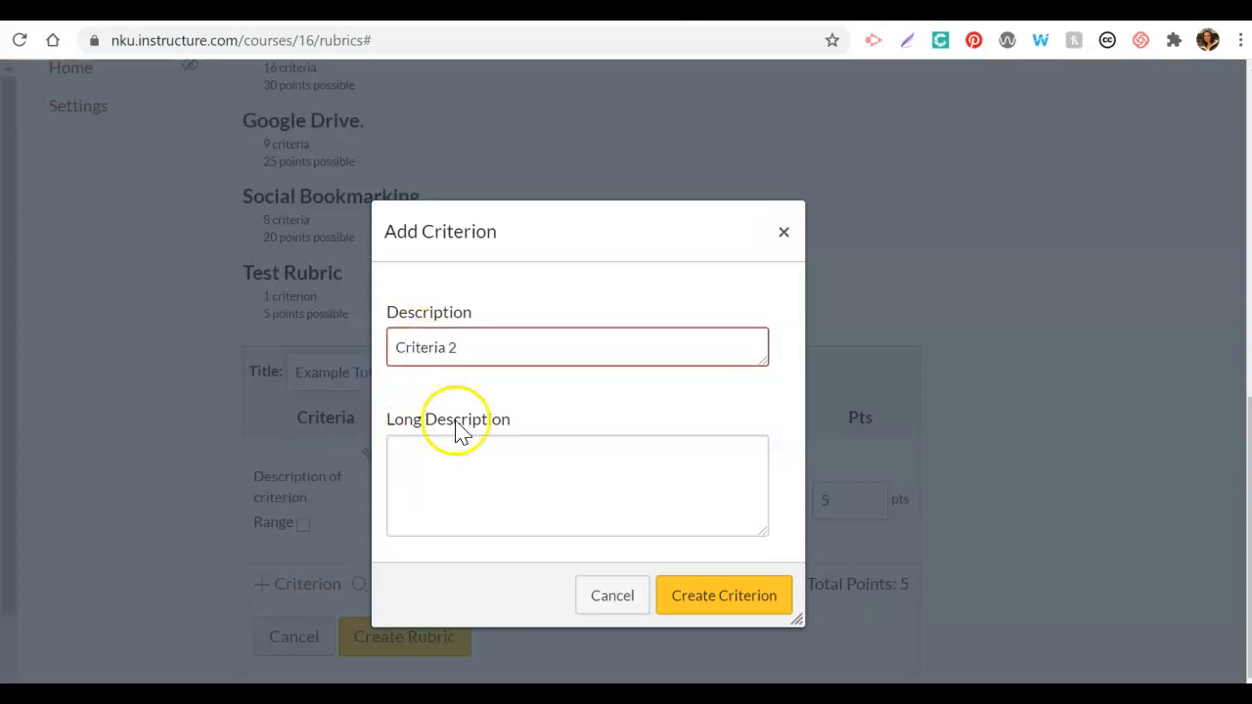
pyautogui.click(475, 485)
pyautogui.write('Further details')
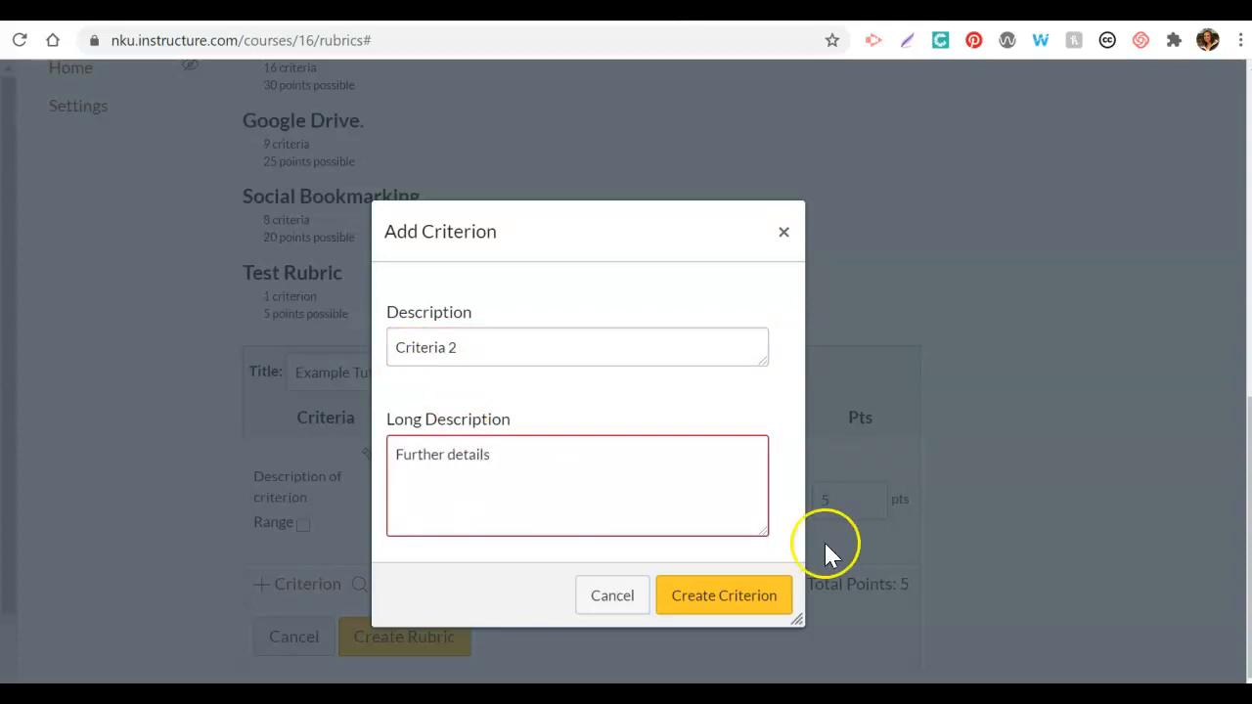
pyautogui.click(721, 598)
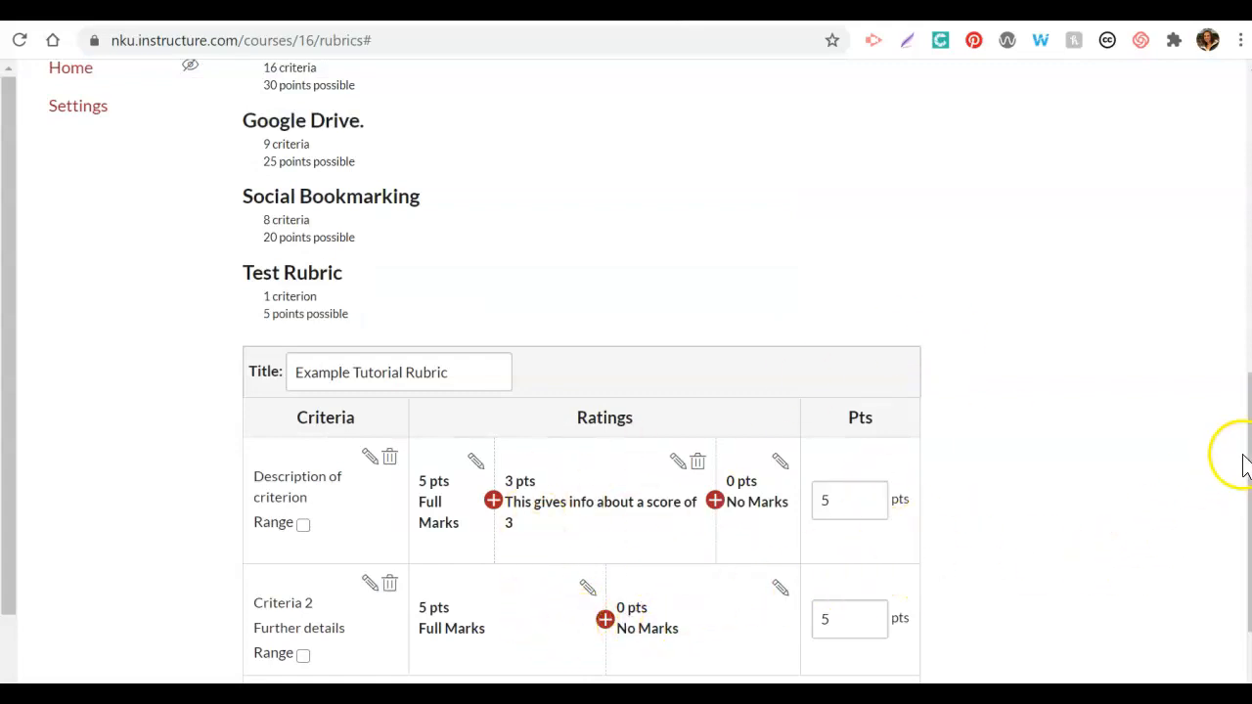
# Step: Create the "Example Tutorial Rubric" with its two criteria
pyautogui.moveTo(1248, 460); pyautogui.dragTo(1248, 500)
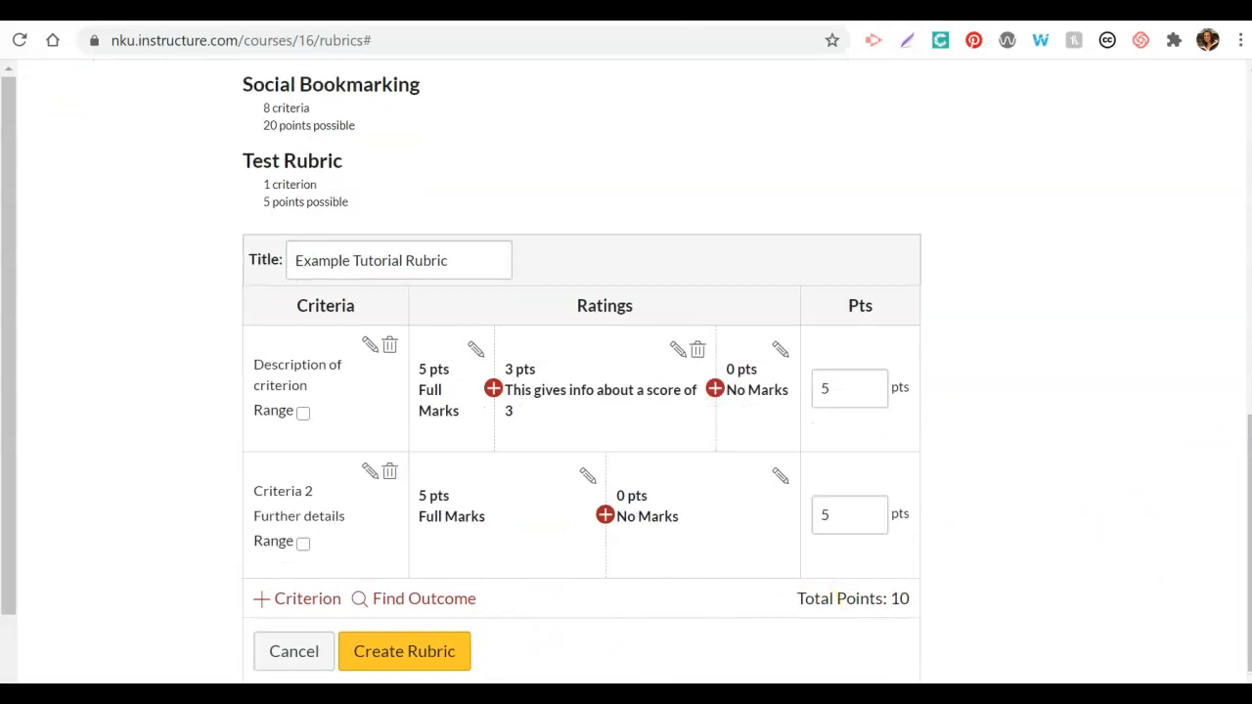
pyautogui.click(404, 652)
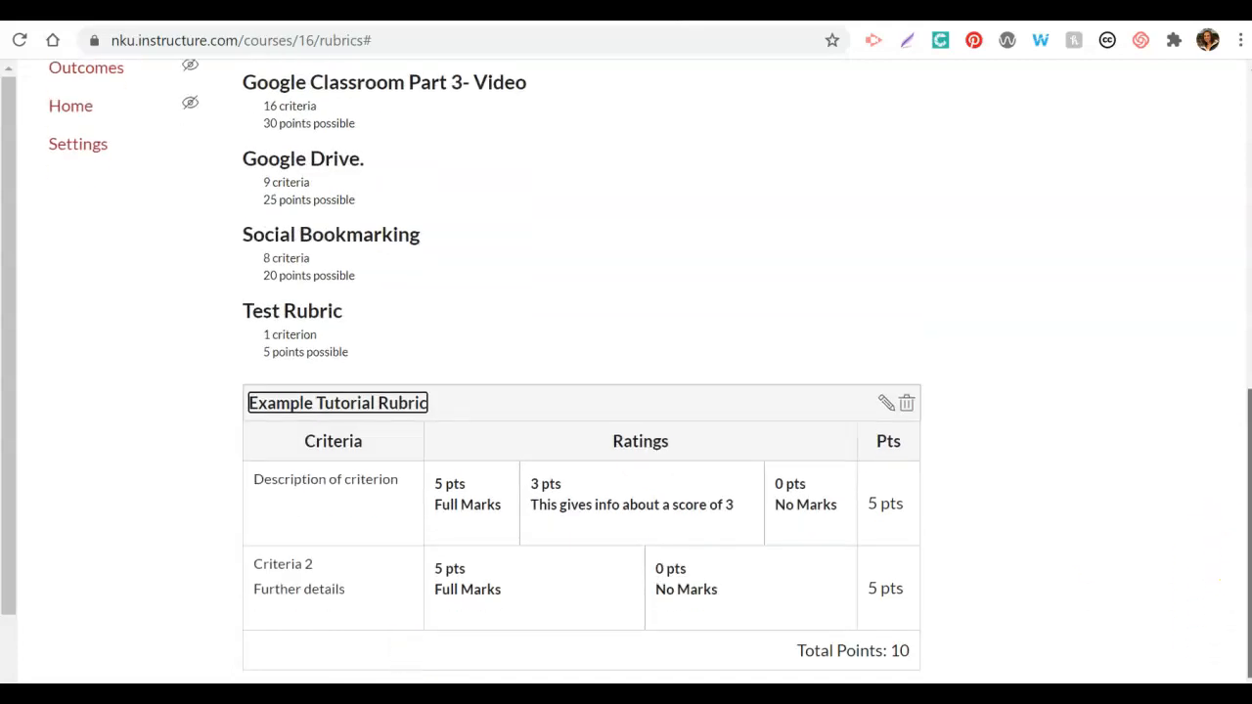
pyautogui.scroll(2, 1243, 480)
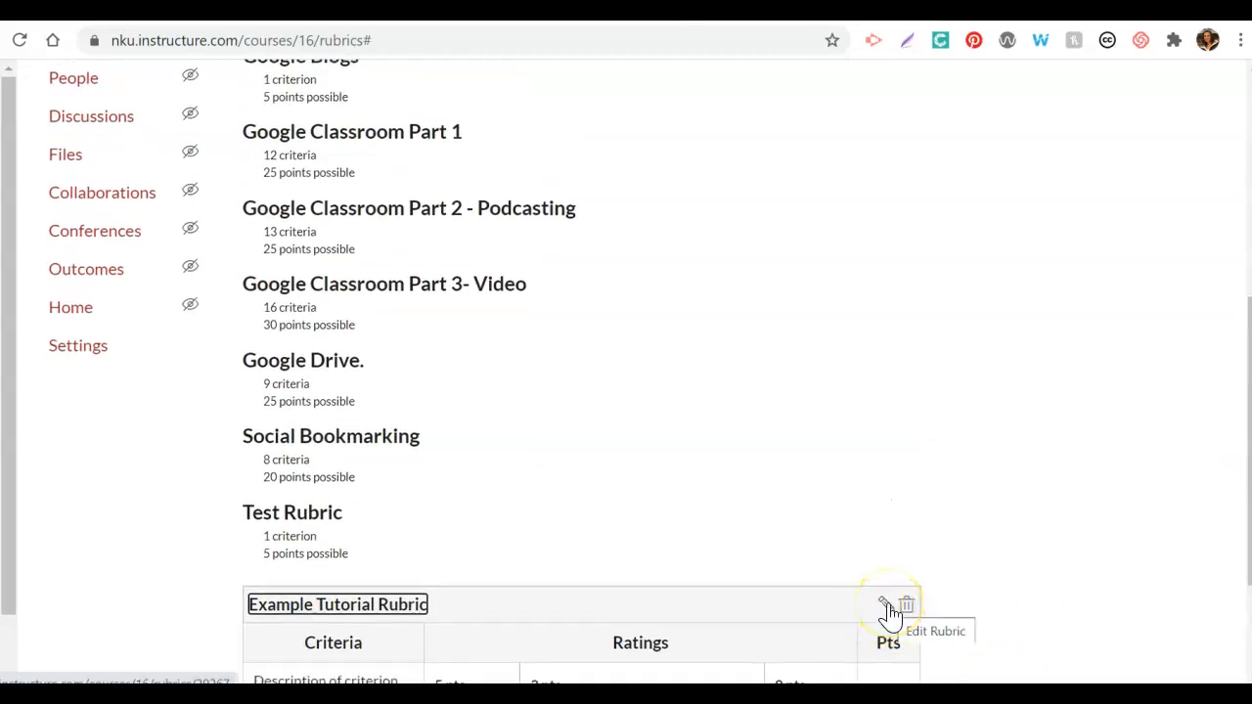
pyautogui.moveTo(1249, 388); pyautogui.dragTo(1222, 131)
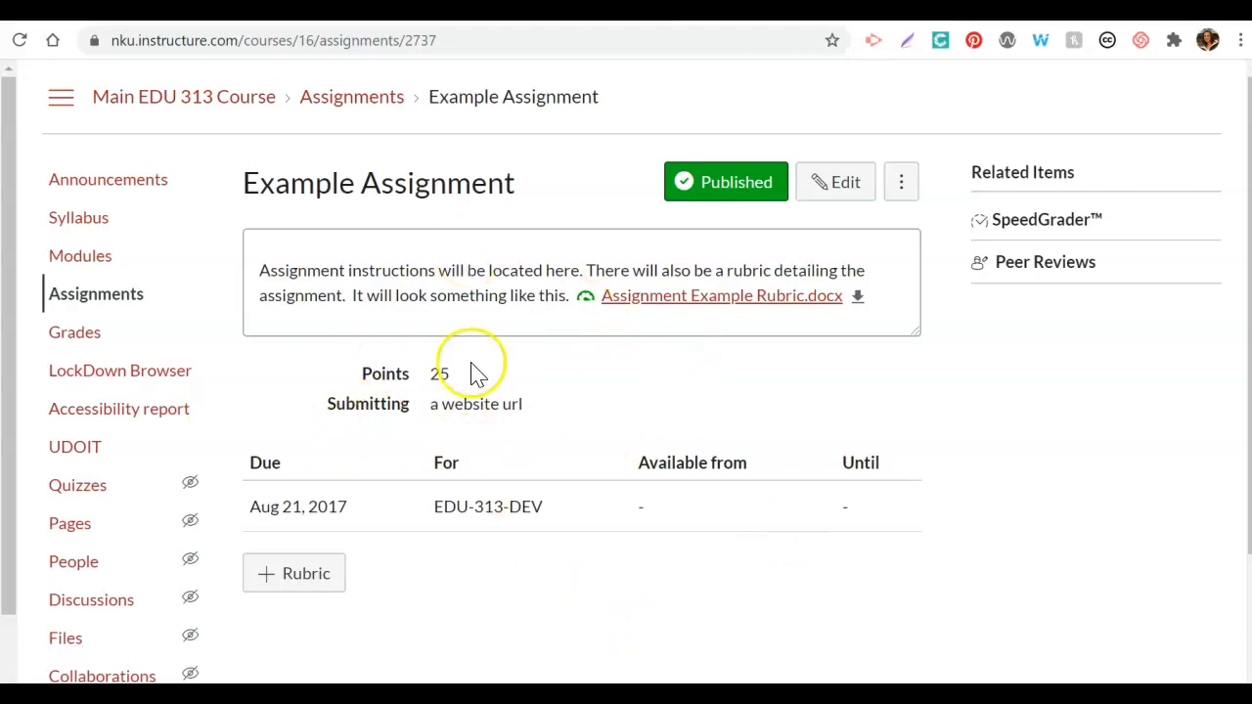
# Step: Attach the existing "Example Tutorial Rubric" from EDU-313-DEV to the Example Assignment
pyautogui.click(275, 573)
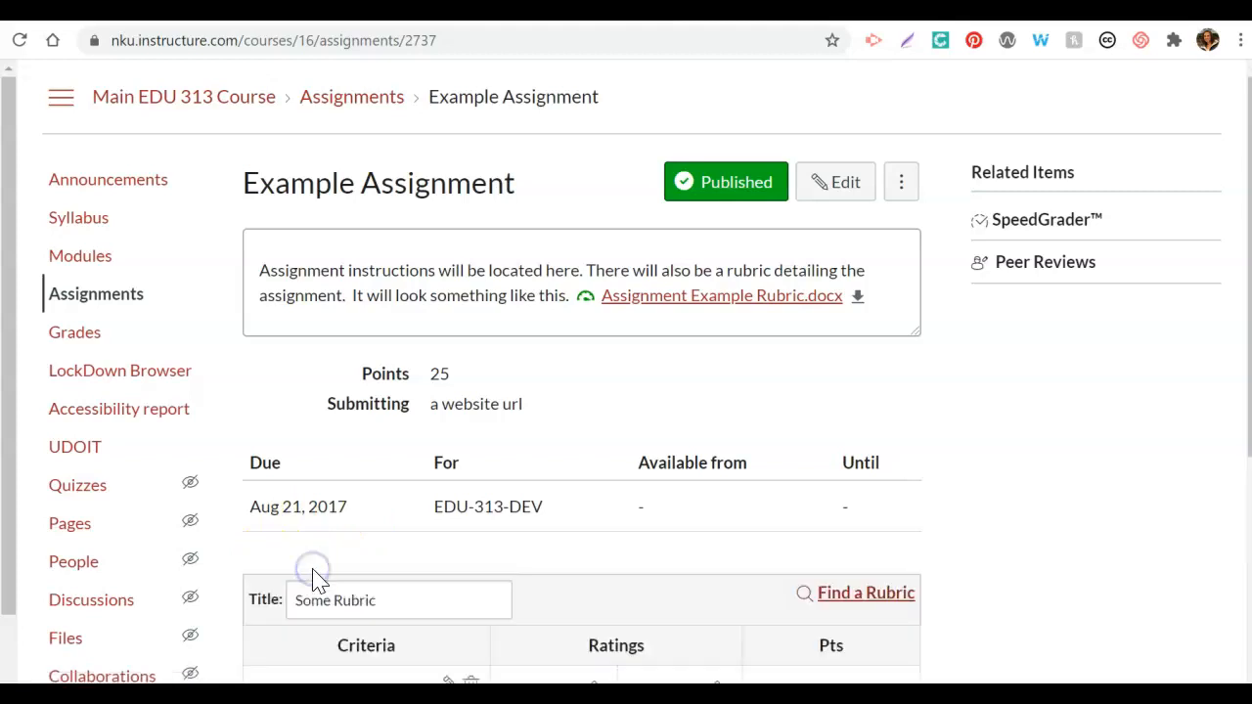
pyautogui.moveTo(1249, 207); pyautogui.dragTo(1249, 369)
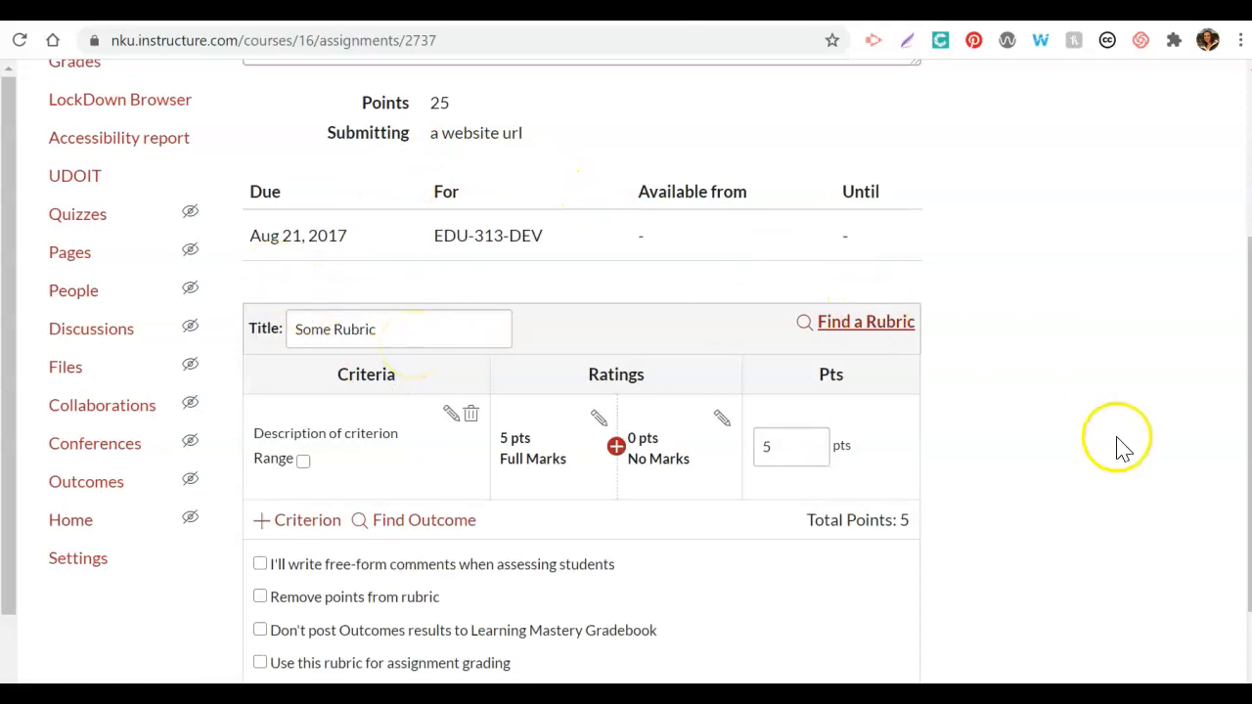
pyautogui.scroll(-1, 1118, 447)
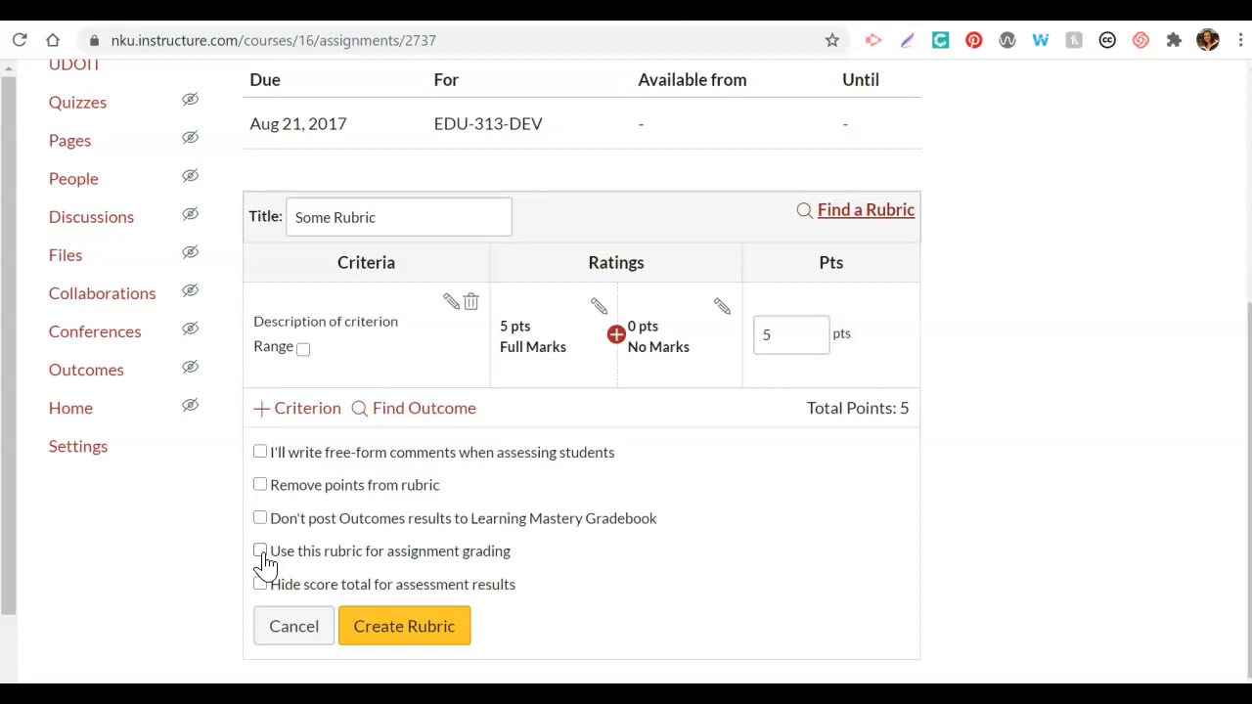
pyautogui.click(877, 219)
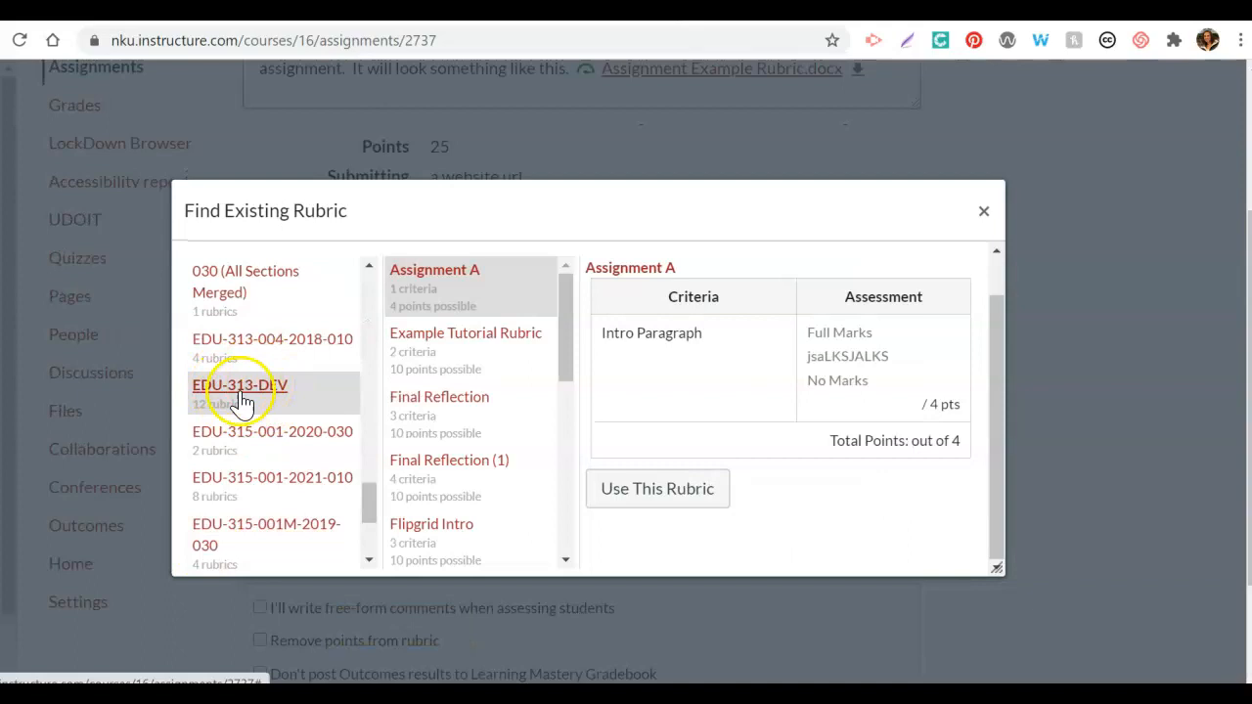
pyautogui.click(479, 358)
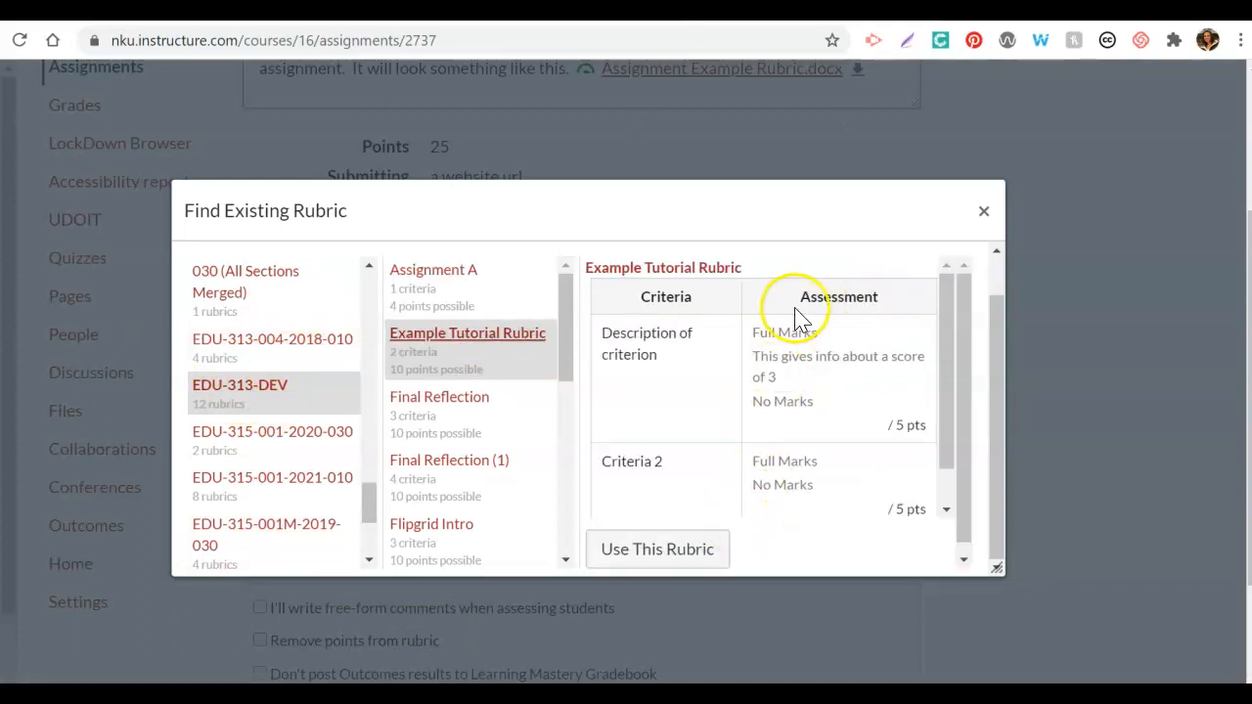
pyautogui.click(636, 555)
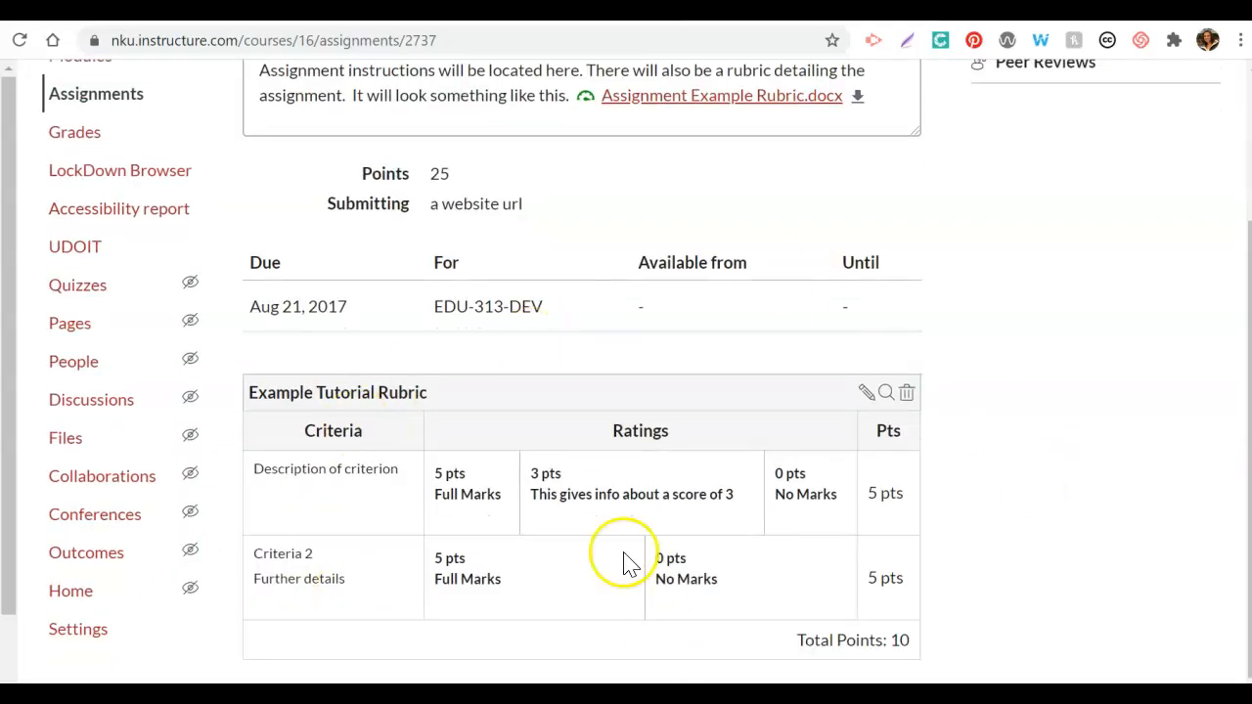
pyautogui.moveTo(1249, 469); pyautogui.dragTo(1250, 469)
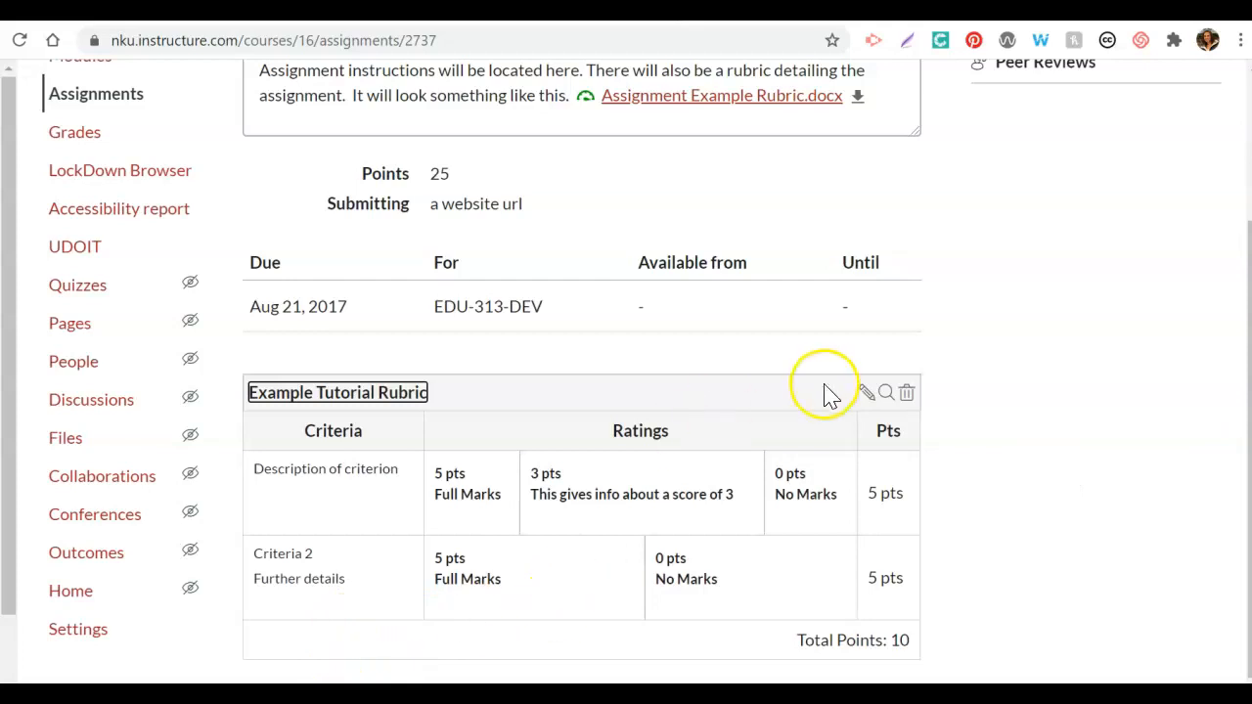
# Step: Enable the attached rubric for assignment grading and update it, changing the assignment's points to the rubric's 10
pyautogui.click(867, 394)
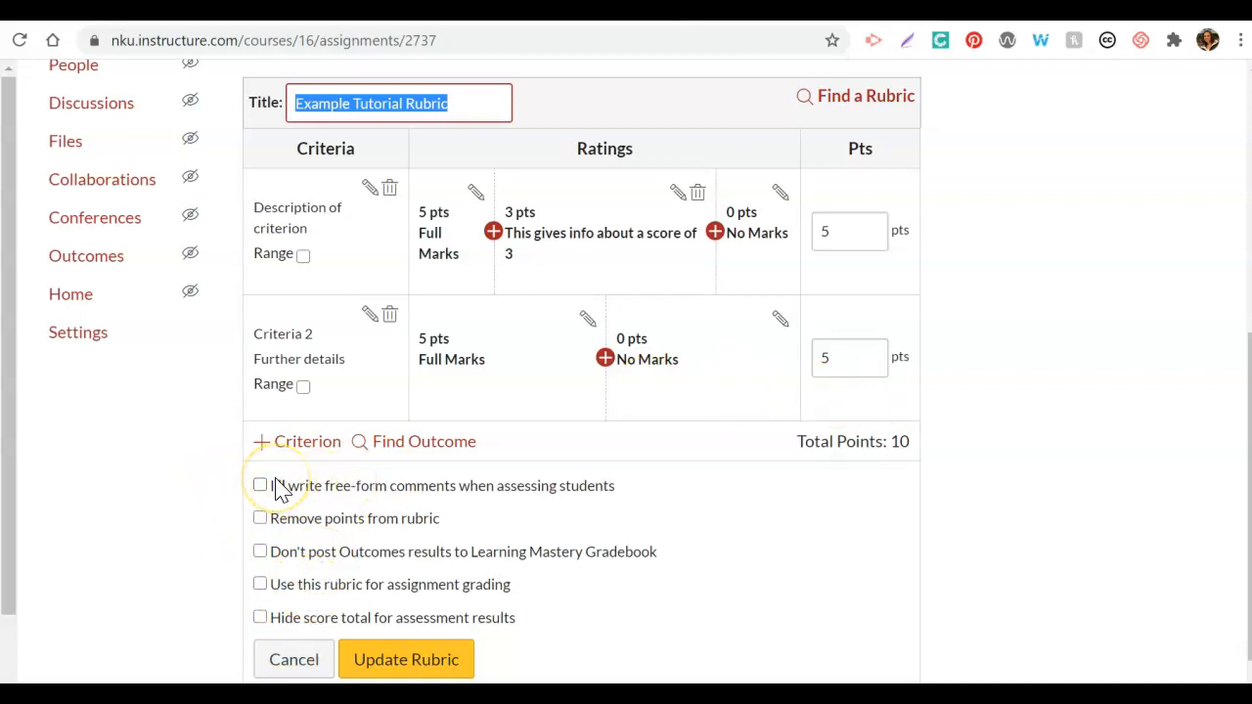
pyautogui.click(261, 486)
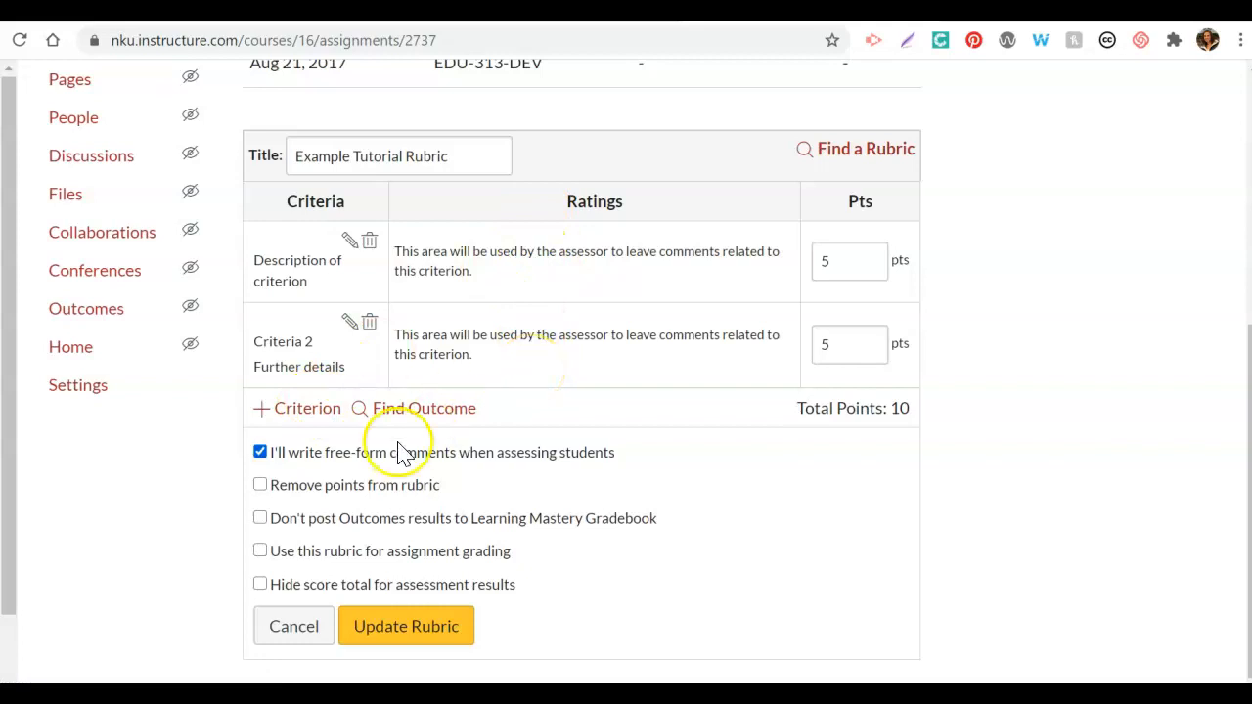
pyautogui.click(260, 452)
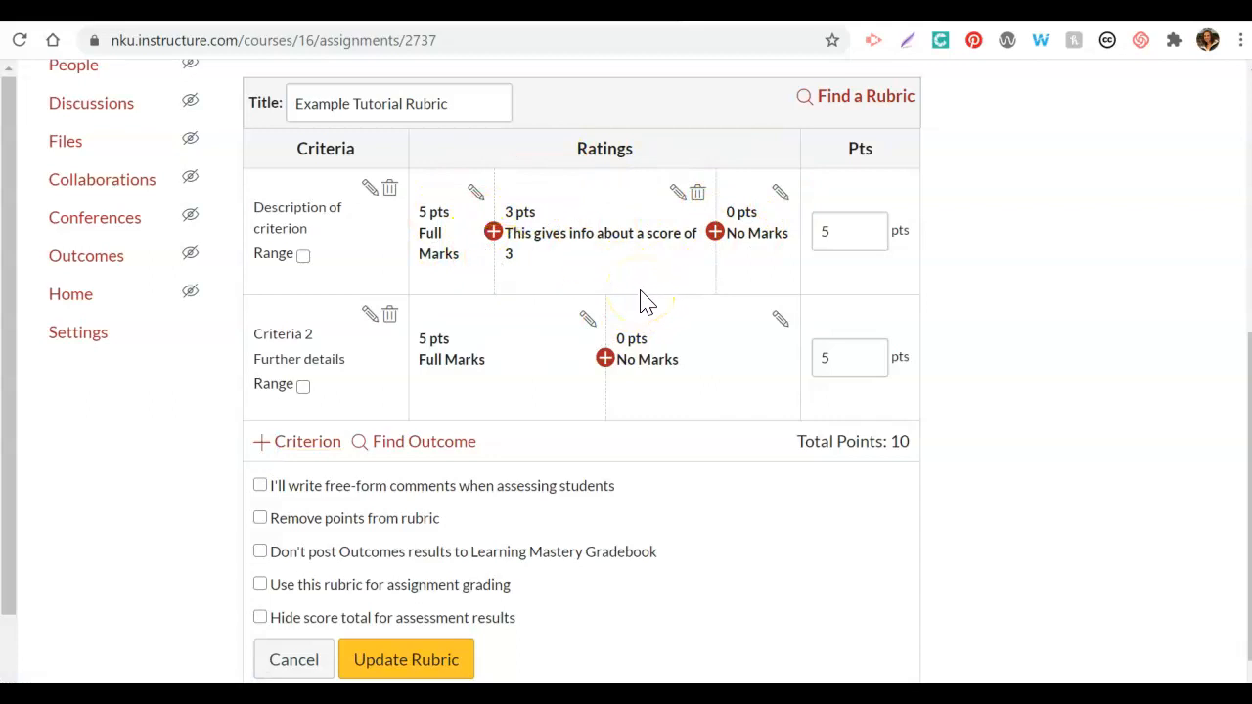
pyautogui.click(260, 585)
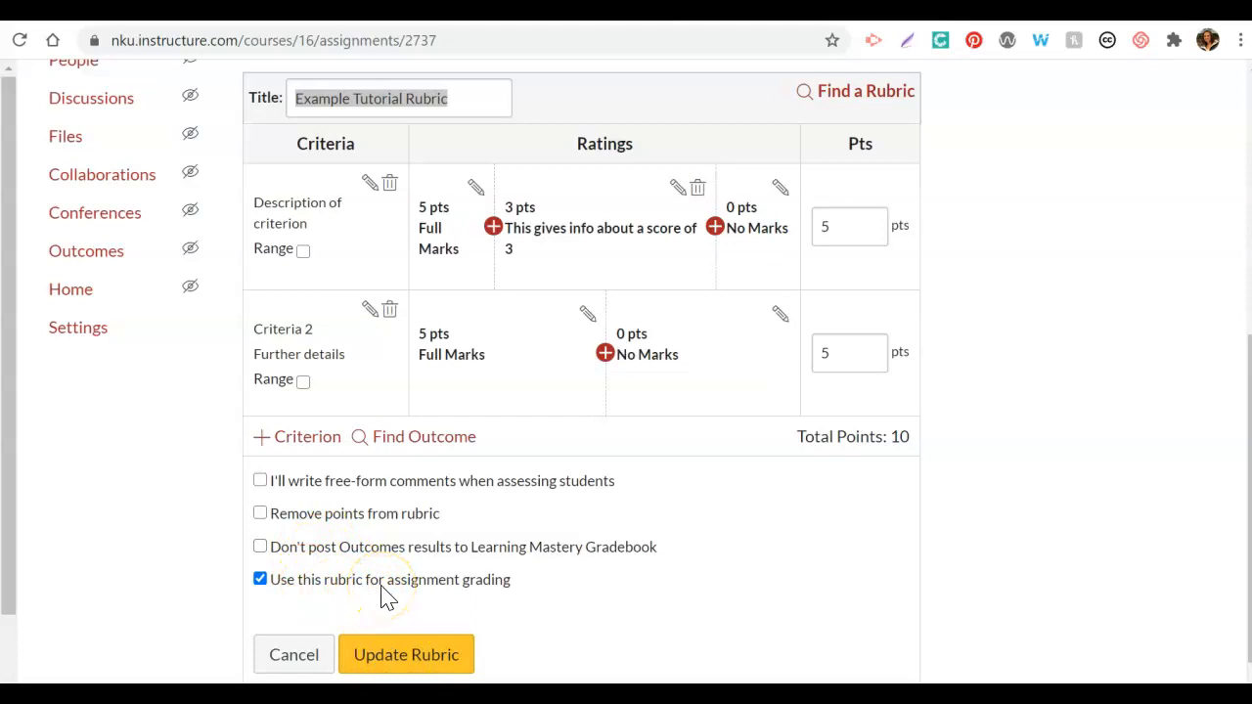
pyautogui.click(413, 660)
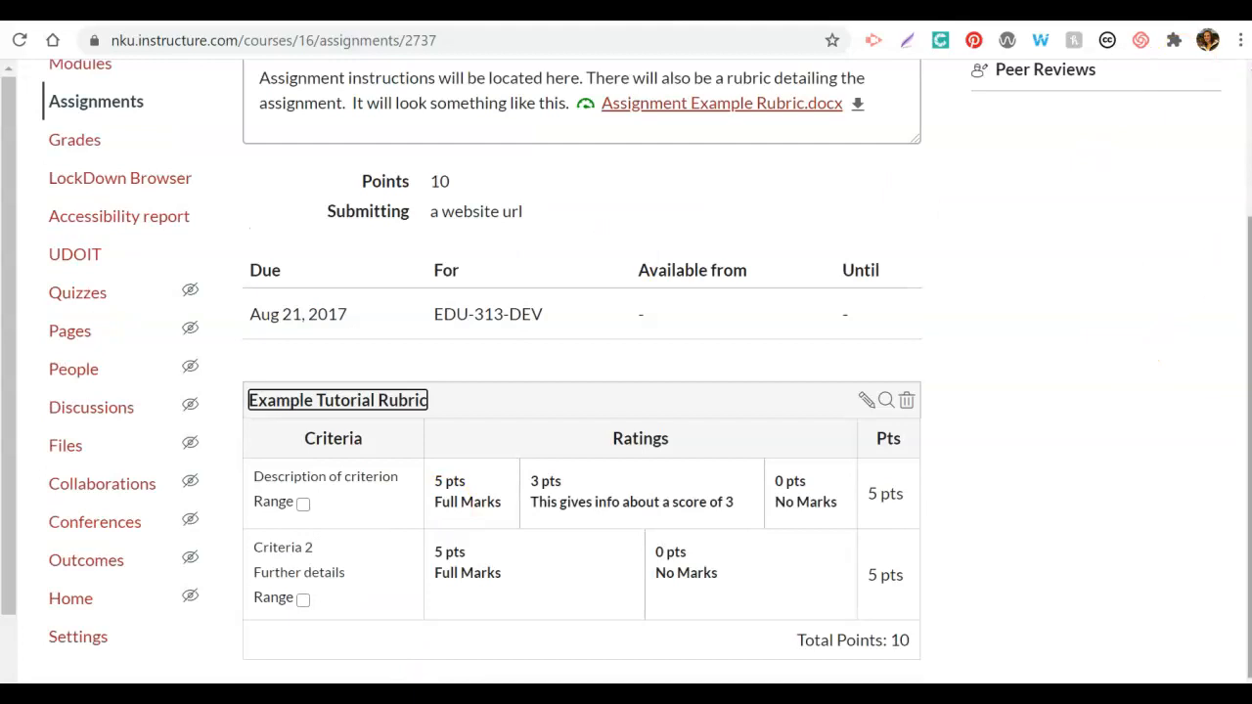
# Step: Open the Example Assignment in SpeedGrader, show its rubric and widen the grading area until all rating columns fit
pyautogui.scroll(2, 1242, 210)
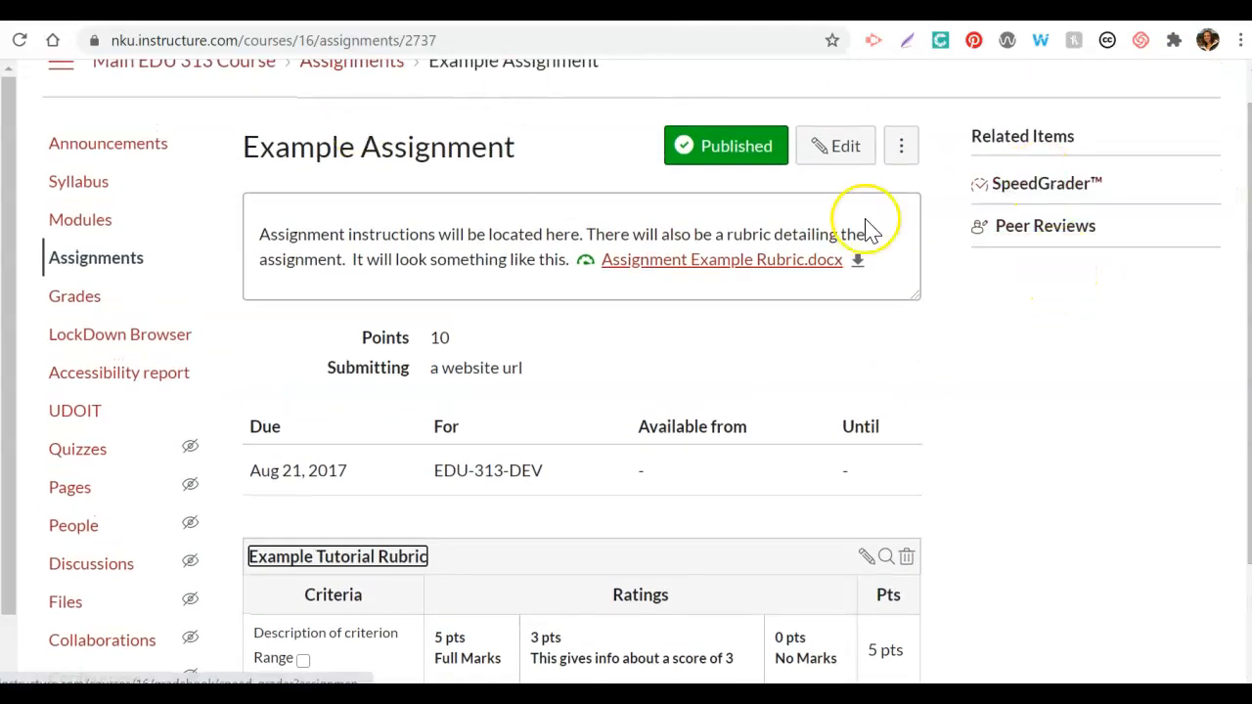
pyautogui.click(1046, 186)
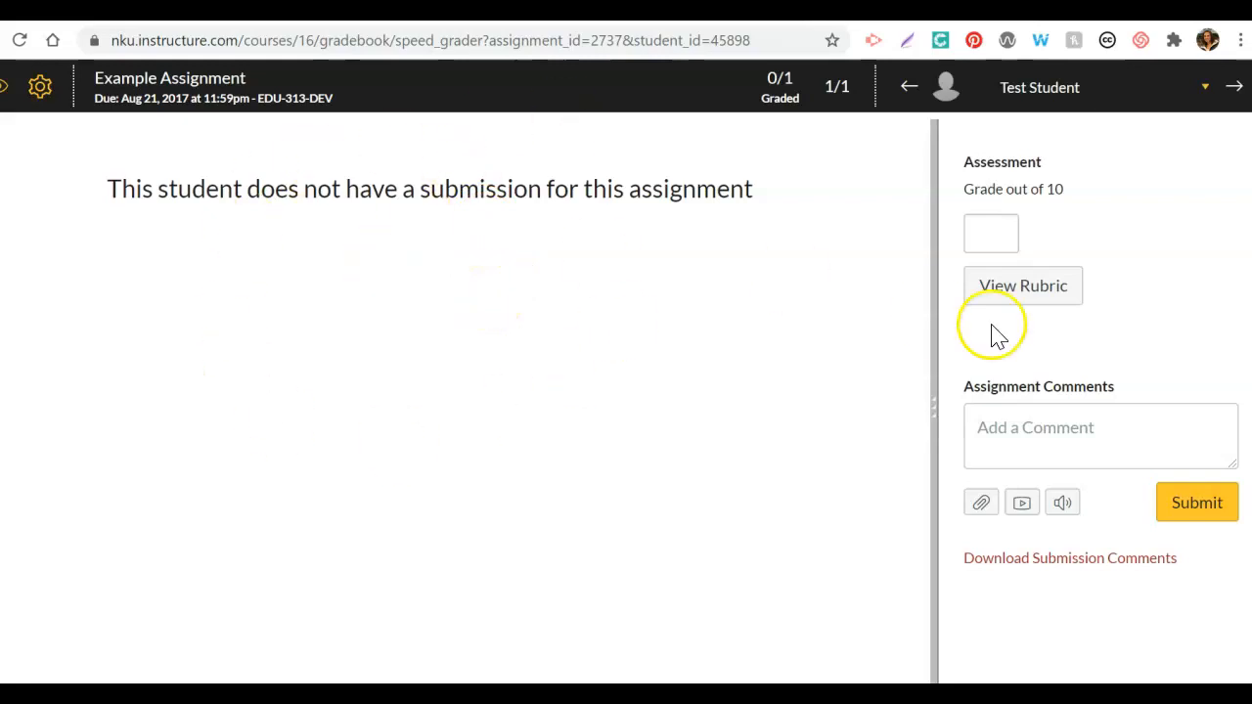
pyautogui.click(1048, 299)
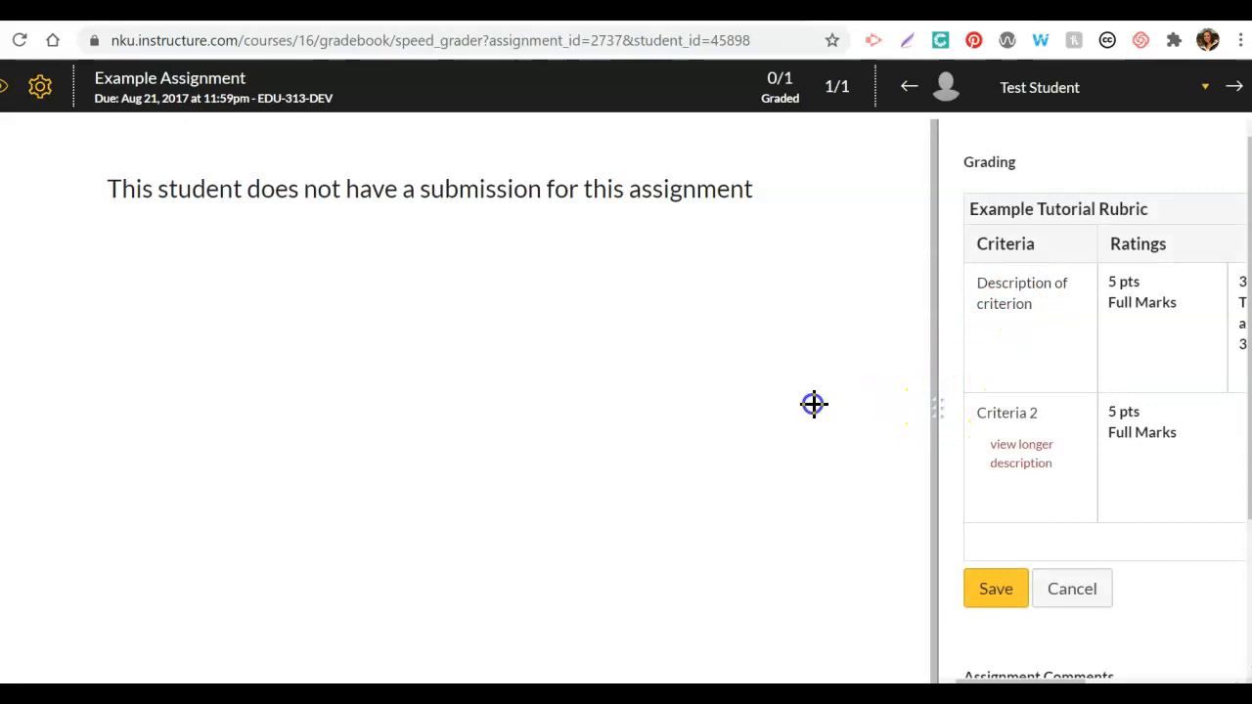
pyautogui.moveTo(936, 414); pyautogui.dragTo(604, 395)
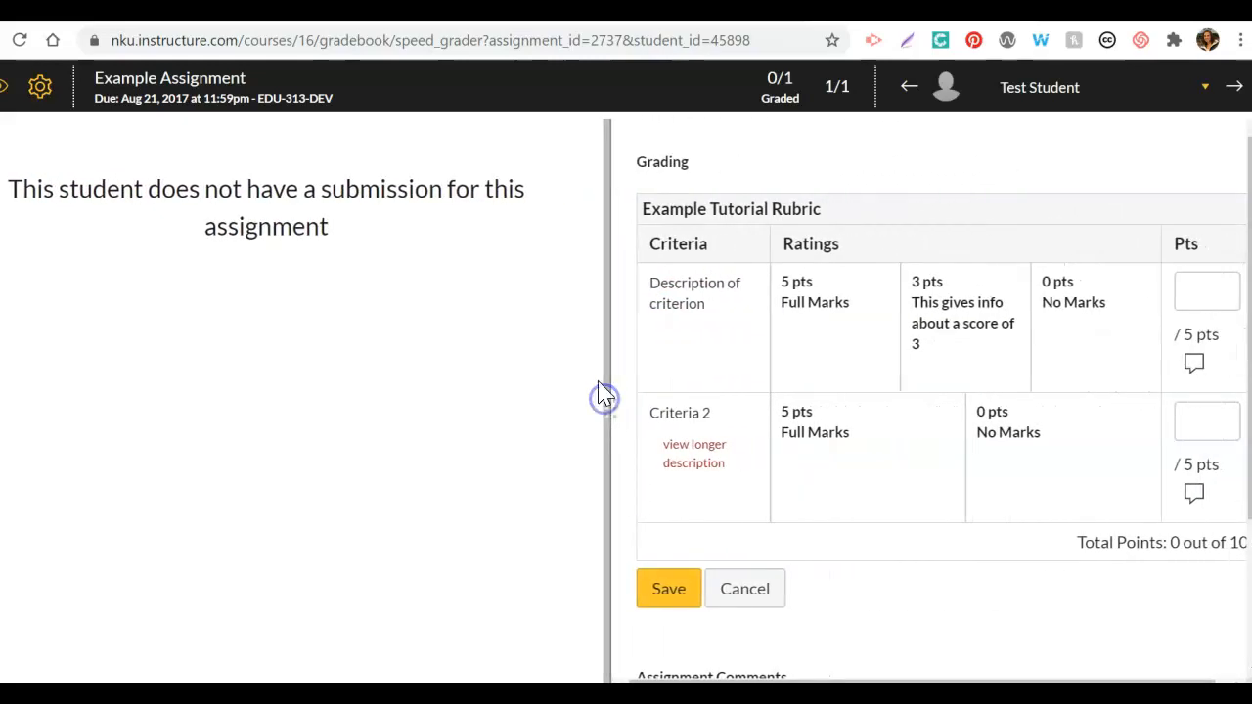
# Step: Rate "Description of criterion" with Full Marks and "Criteria 2" with No Marks, and open the first criterion's comment field
pyautogui.click(834, 341)
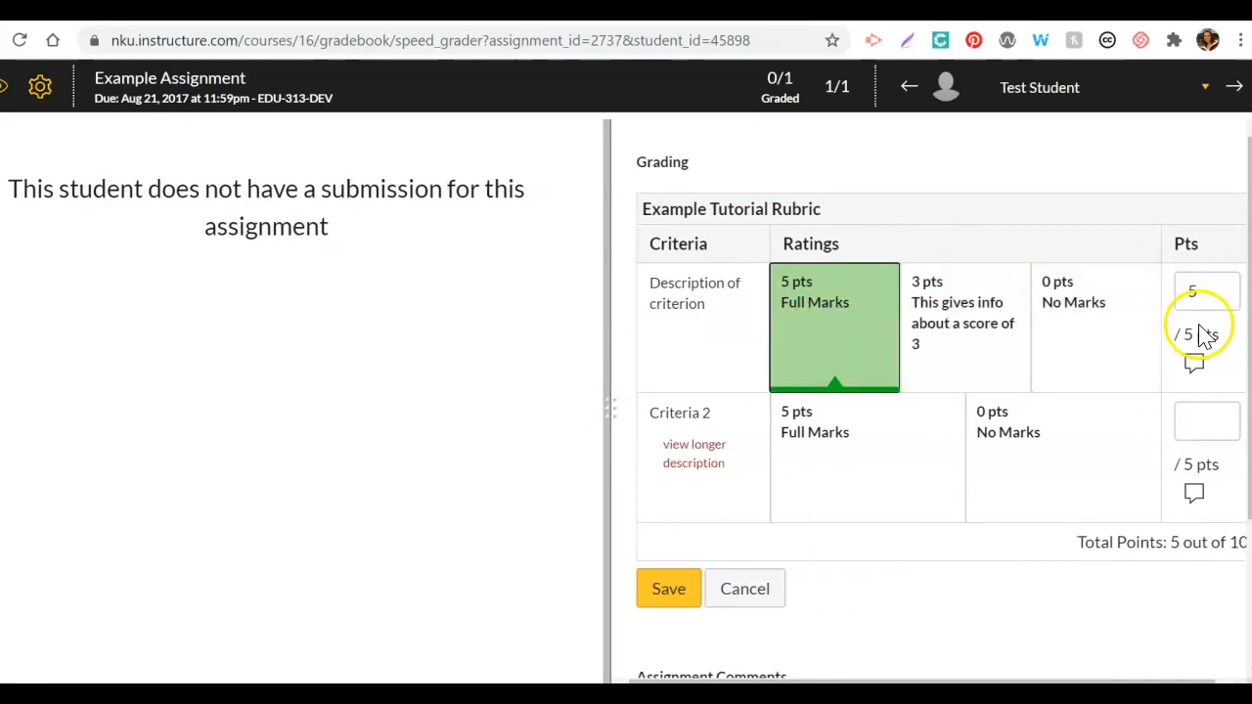
pyautogui.click(1052, 446)
pyautogui.click(1194, 366)
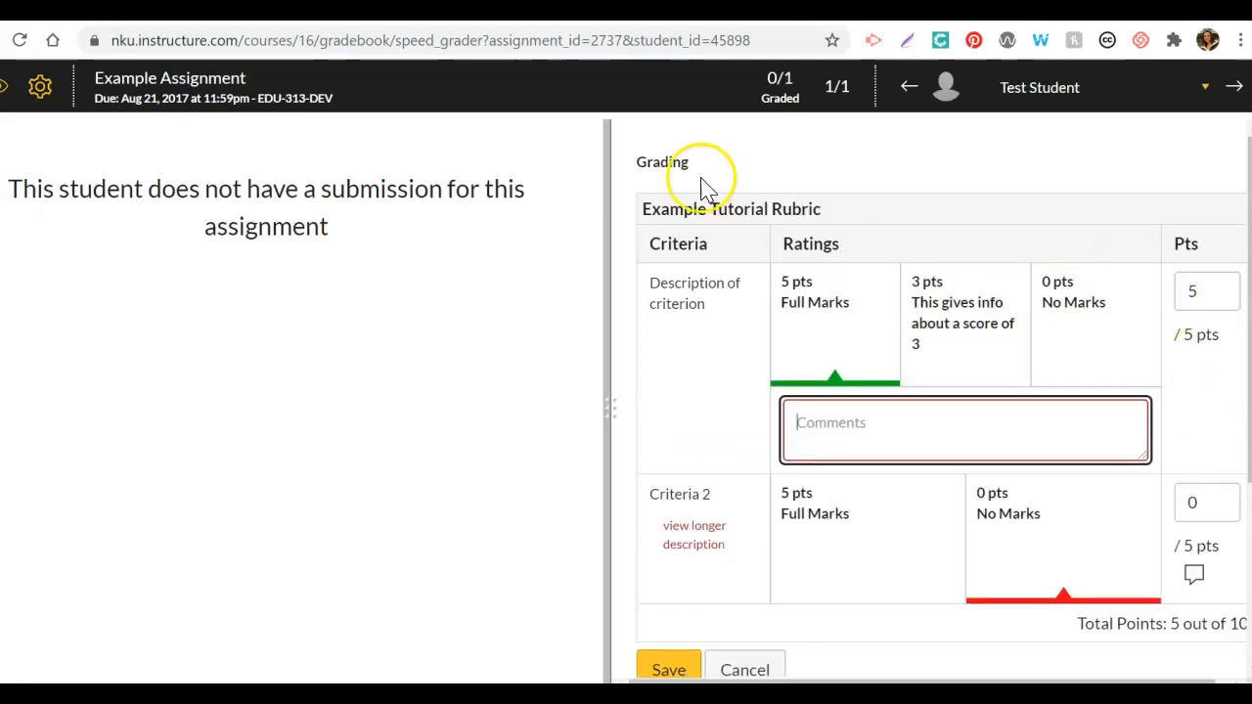
# Step: Rate "Description of criterion" 3 points and "Criteria 2" Full Marks, and save the test student's rubric assessment
pyautogui.click(955, 352)
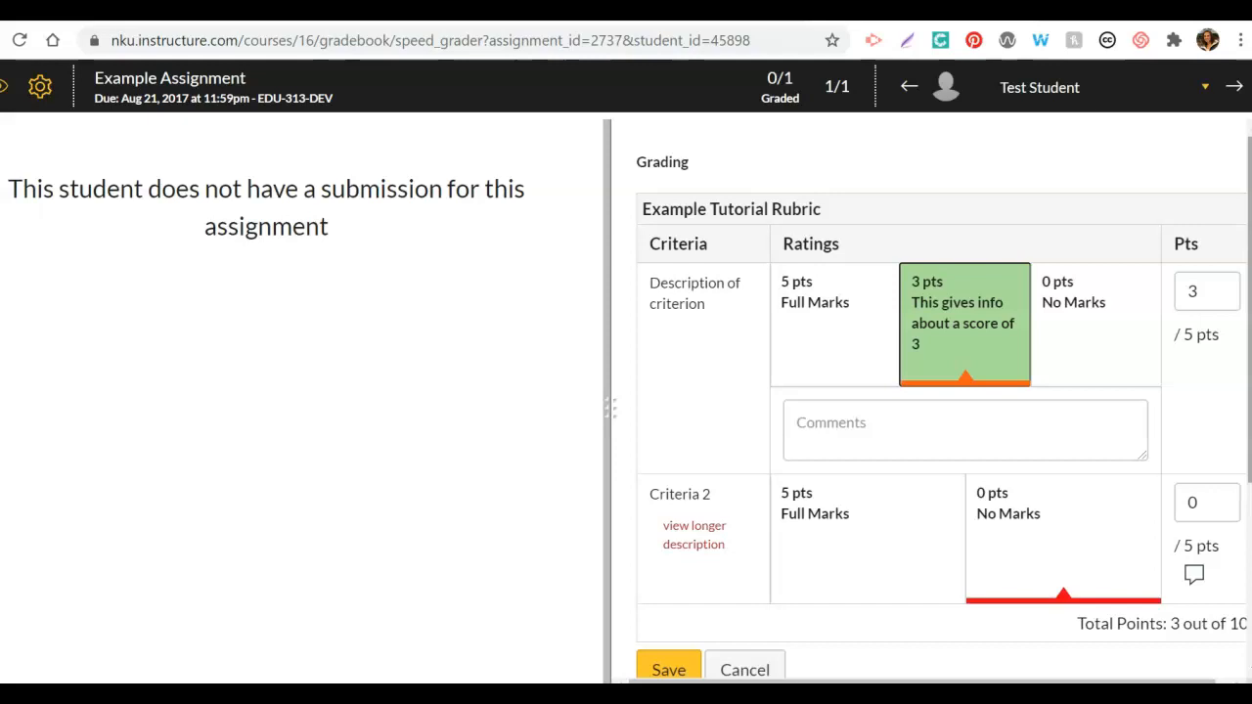
pyautogui.scroll(-2, 942, 391)
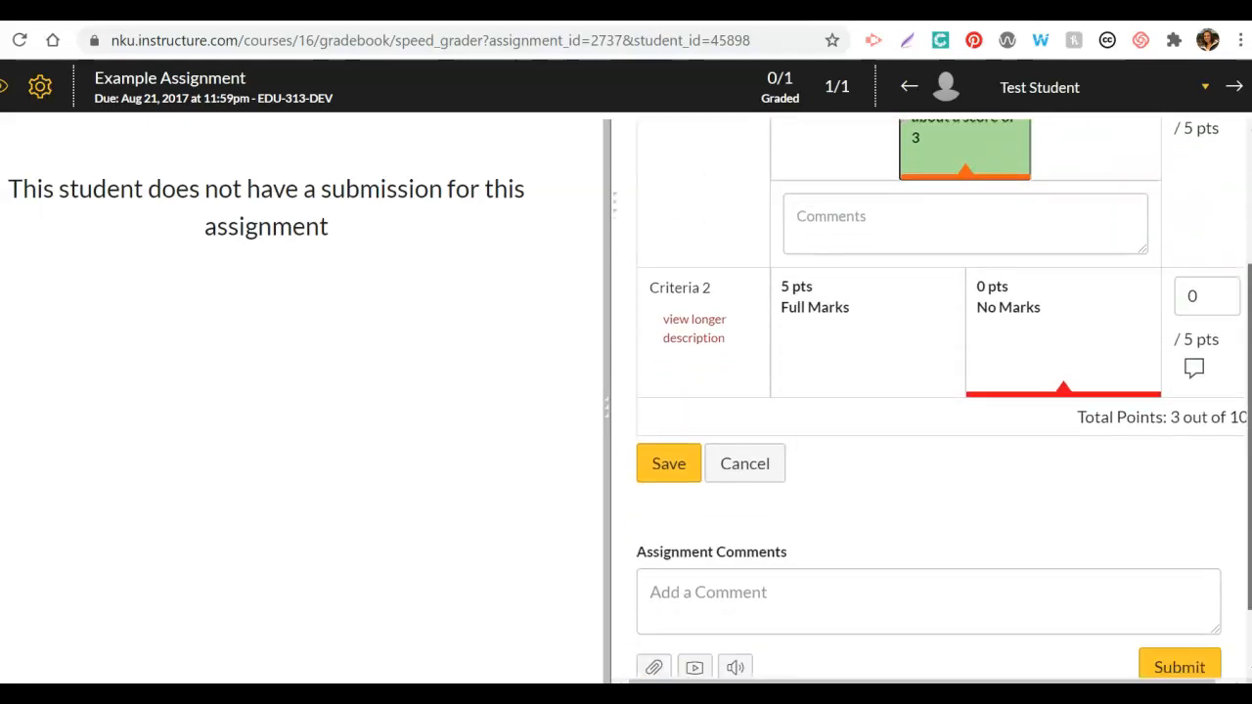
pyautogui.click(867, 344)
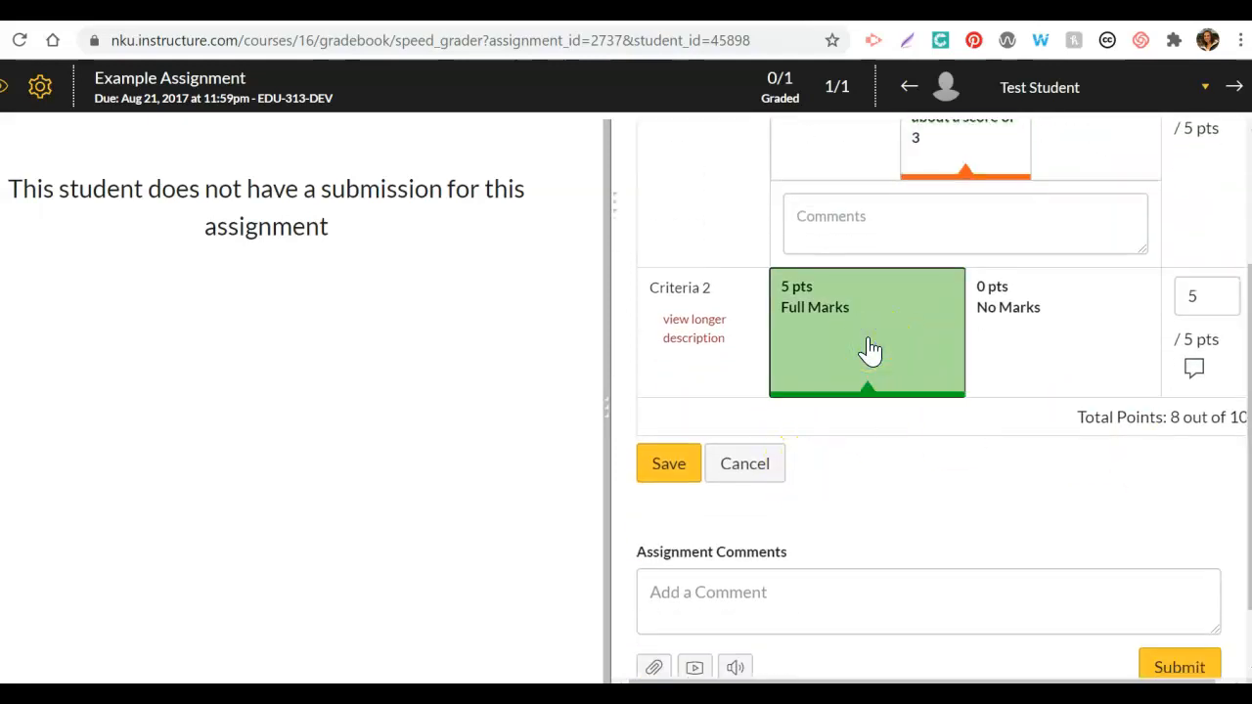
pyautogui.click(743, 585)
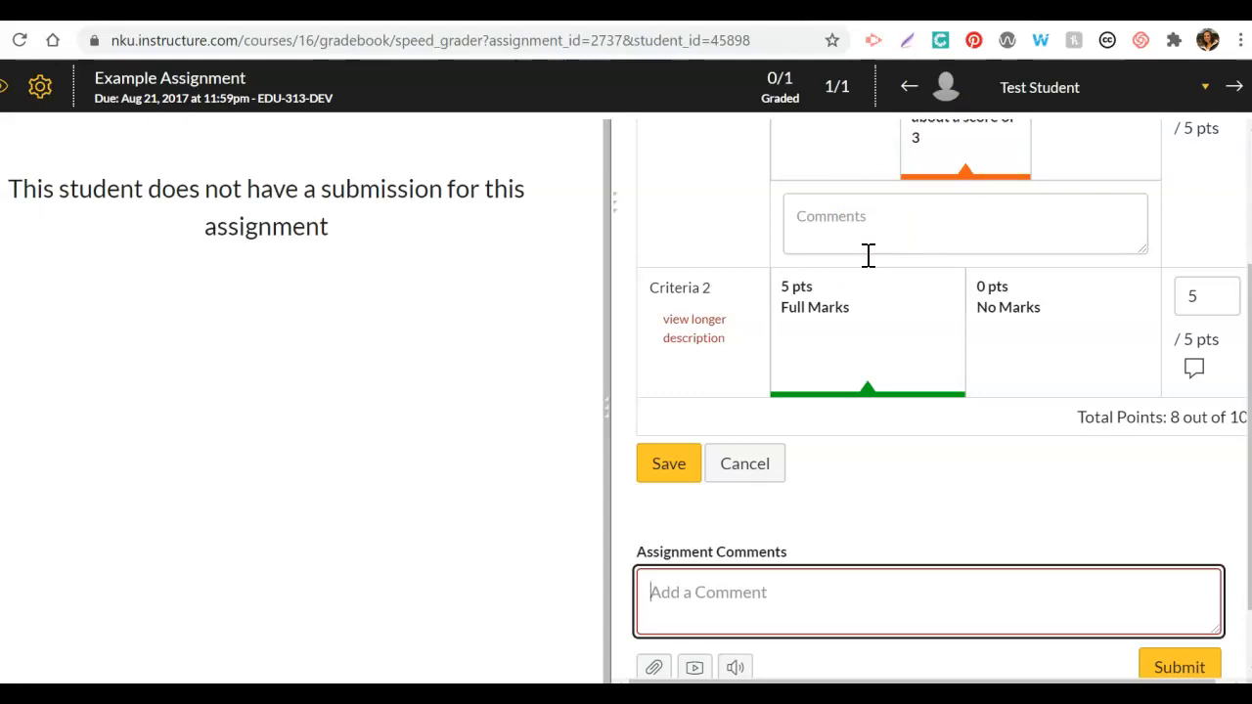
pyautogui.click(666, 466)
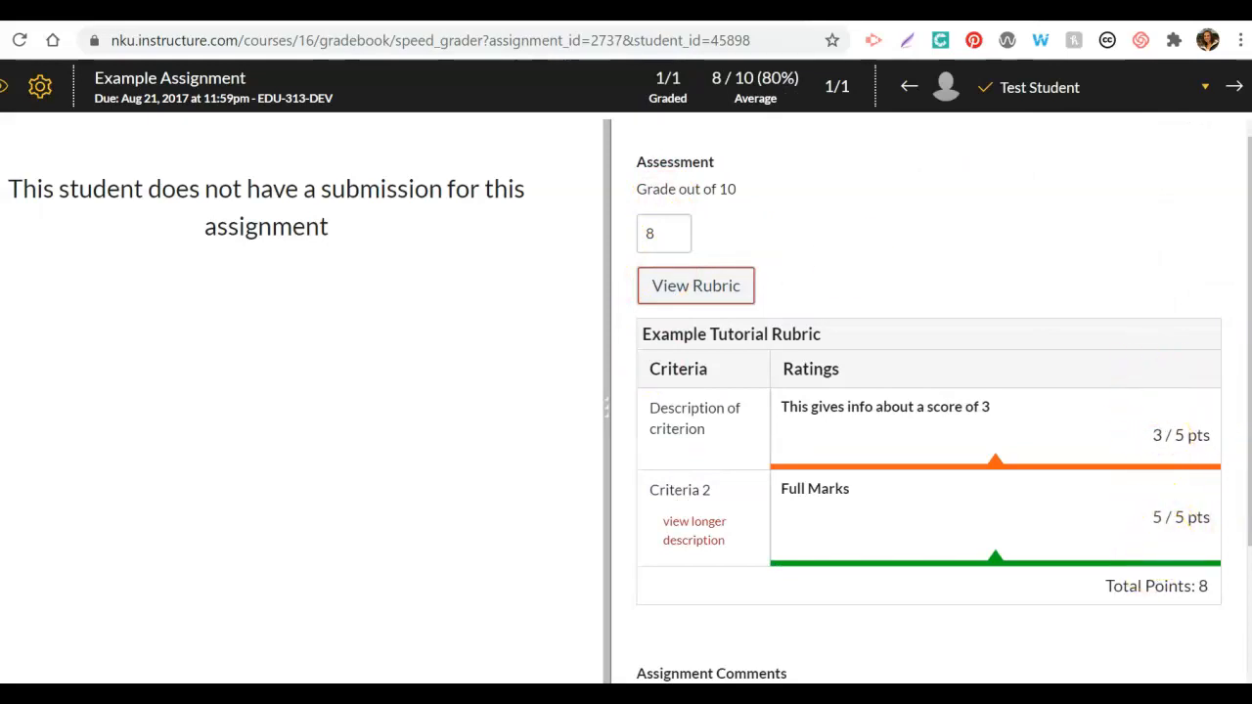
# Step: Examine the saved rubric assessment, the resulting grade and the assignment comment area
pyautogui.scroll(-2, 929, 391)
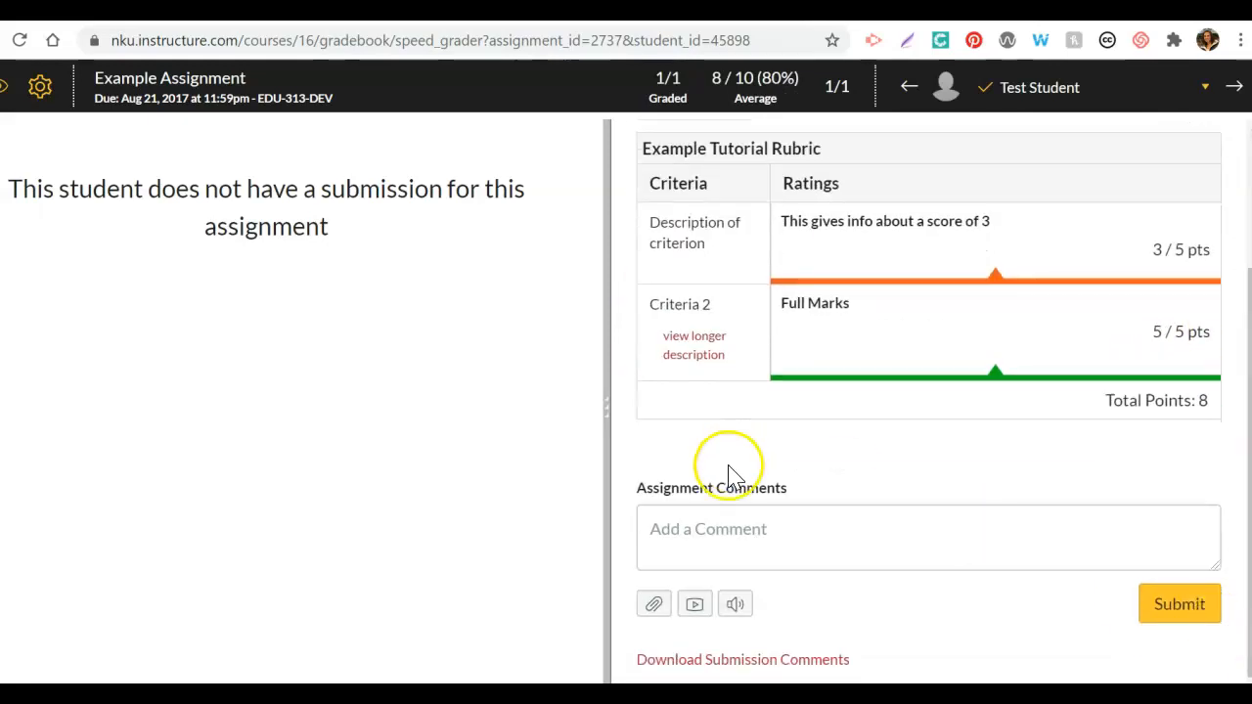
pyautogui.click(717, 538)
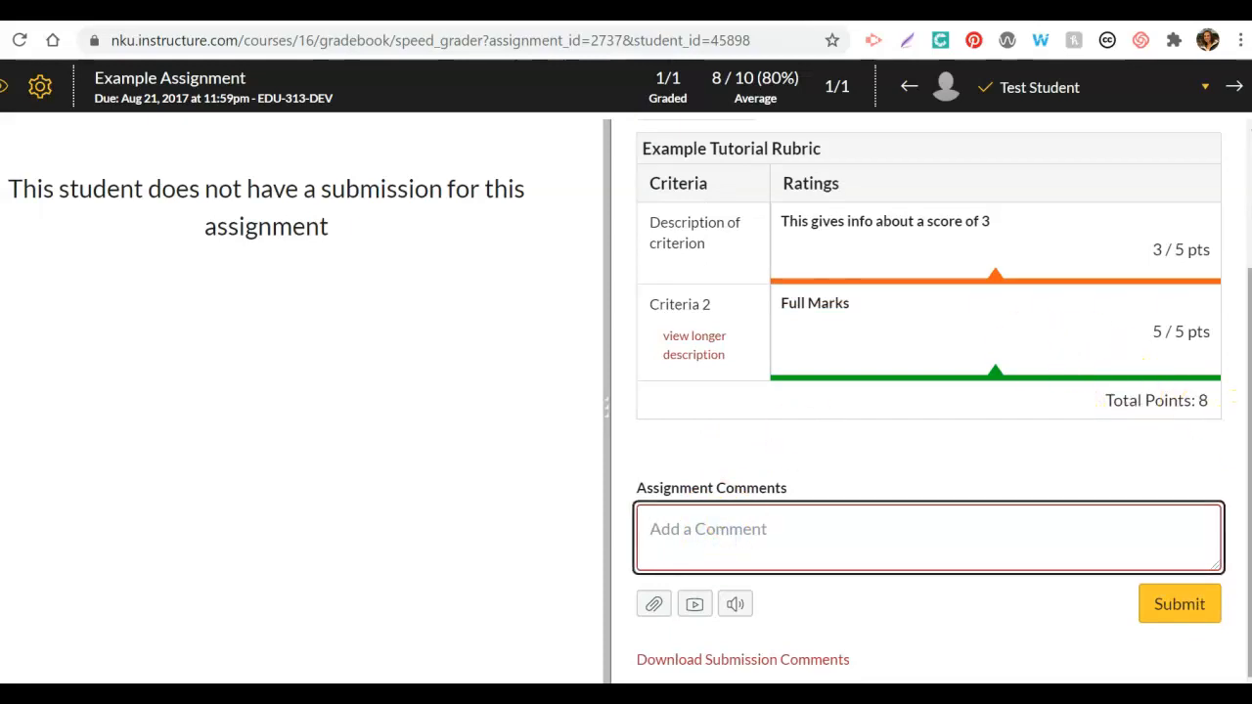
pyautogui.scroll(2, 1243, 382)
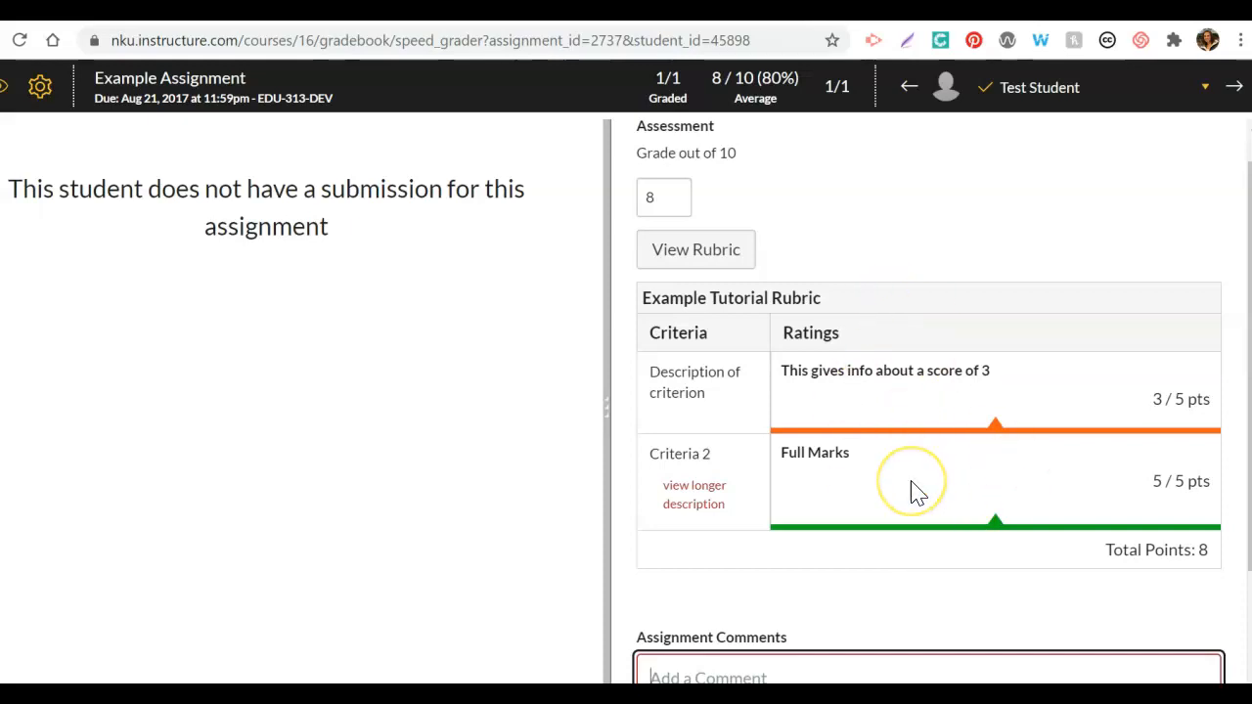
pyautogui.scroll(-1, 892, 636)
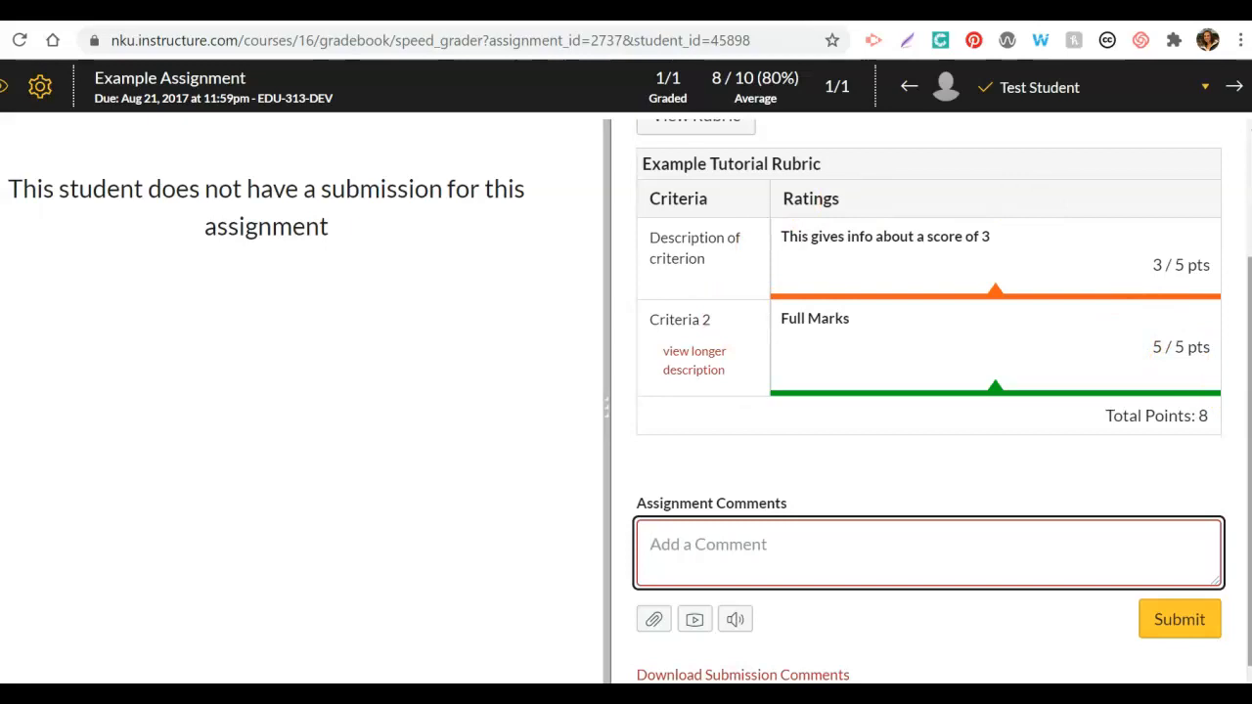
pyautogui.moveTo(1249, 407); pyautogui.dragTo(1233, 298)
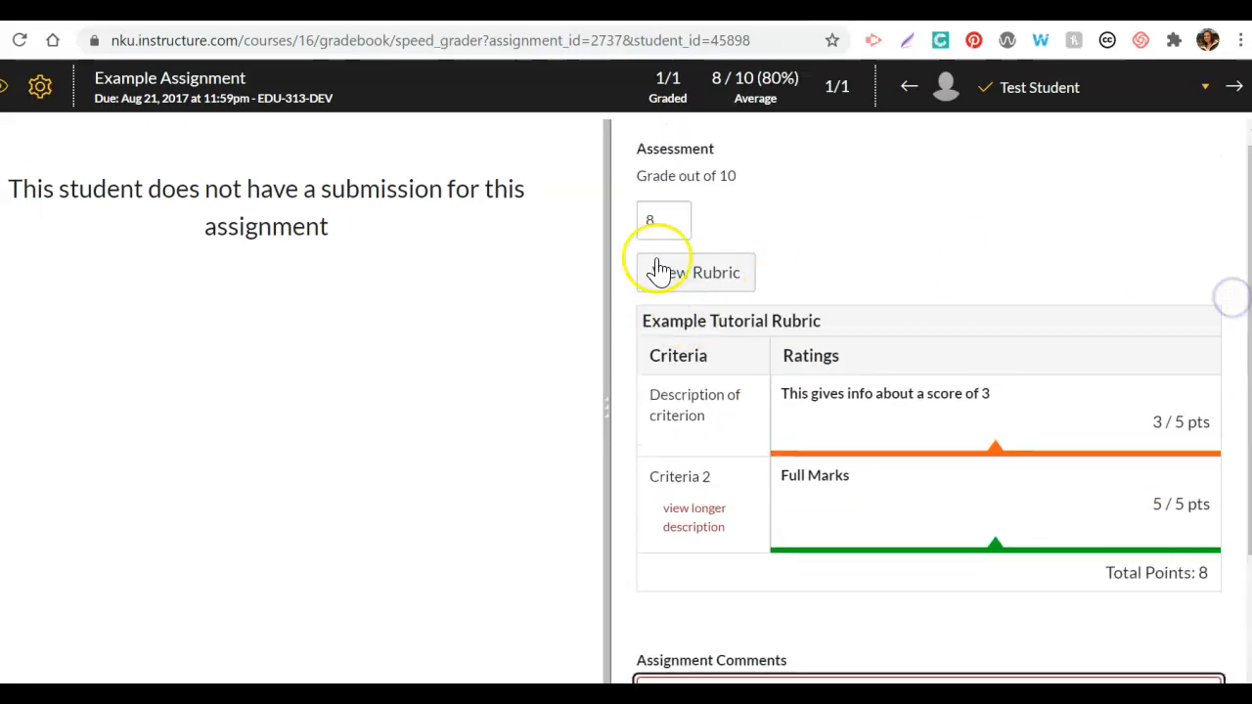